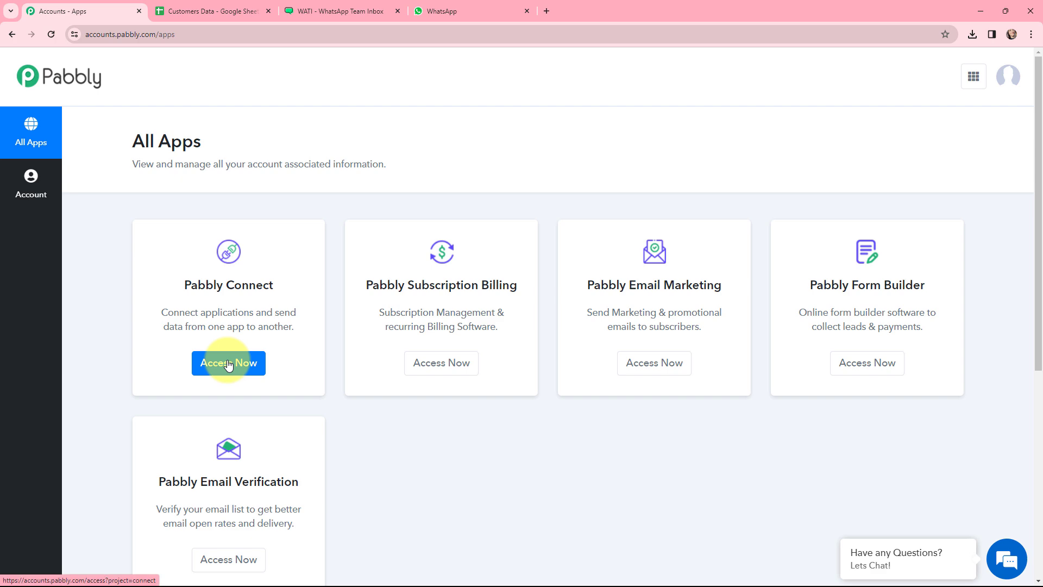
# Step: Open Pabbly Connect and create a workflow named "Send Christmas Wishes to Customers on WhatsApp" in the Christmas folder
pyautogui.click(228, 363)
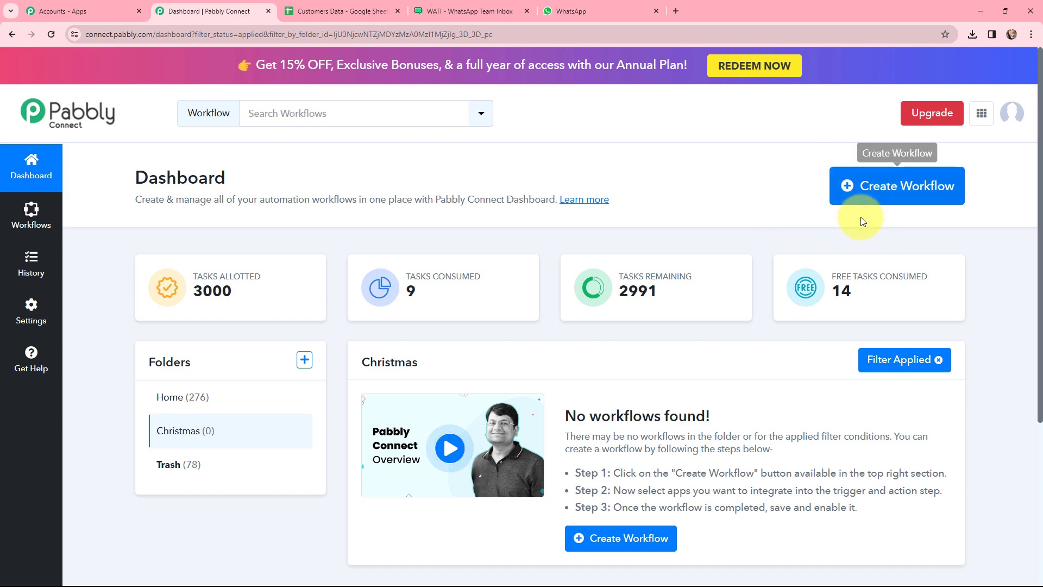
pyautogui.click(873, 191)
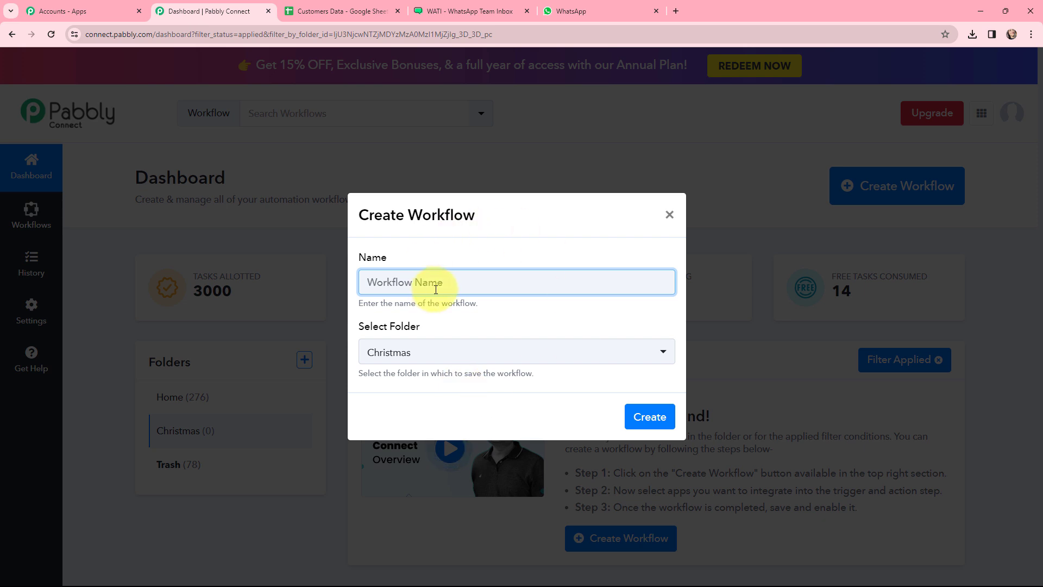
pyautogui.write('Send Christmas Wishes to Customers on WhatsApp')
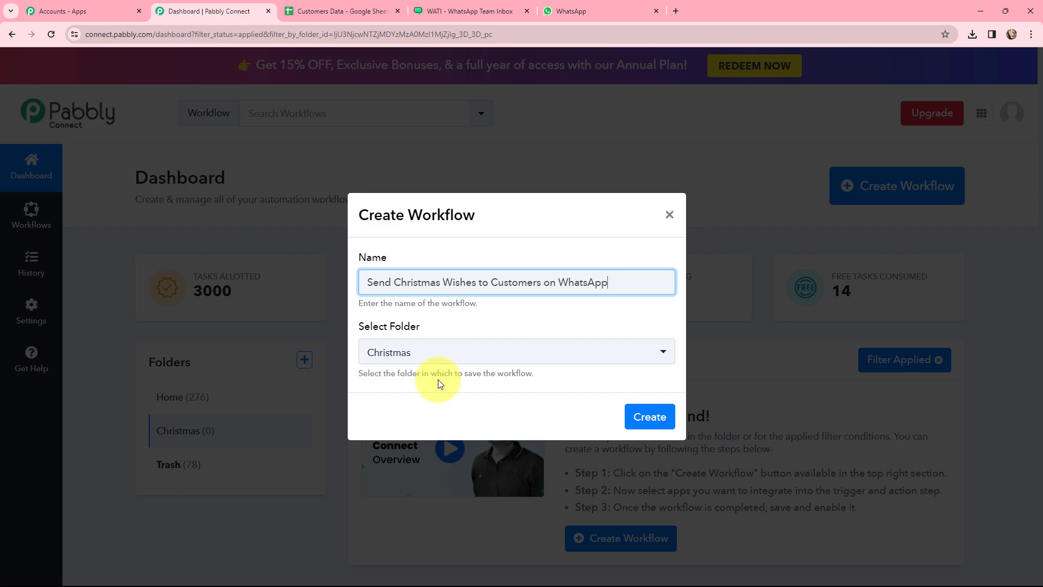
pyautogui.click(646, 424)
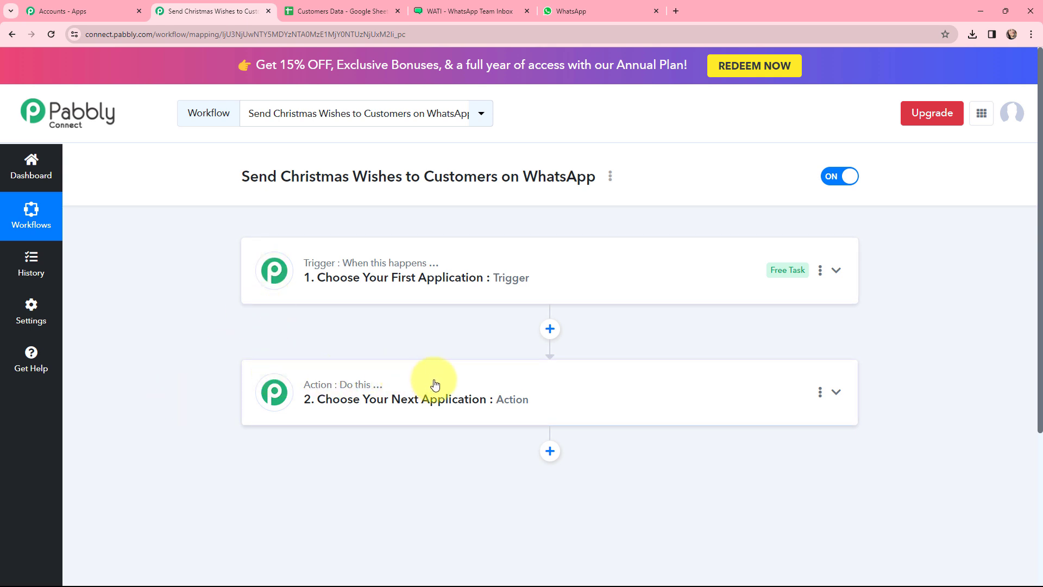
# Step: Search the trigger apps for "sch" and choose Schedule as the workflow's trigger application
pyautogui.click(275, 245)
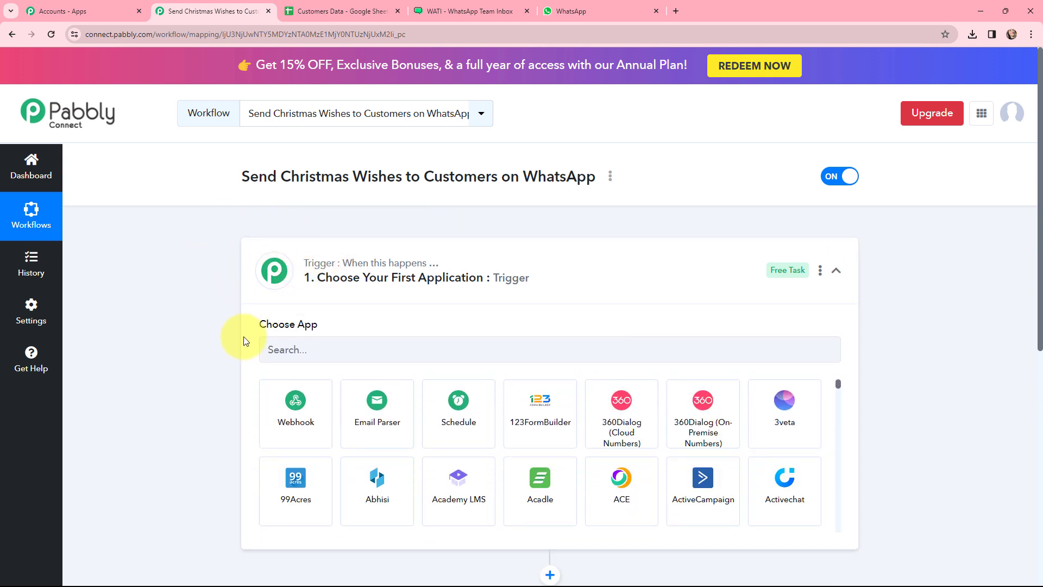
pyautogui.click(322, 351)
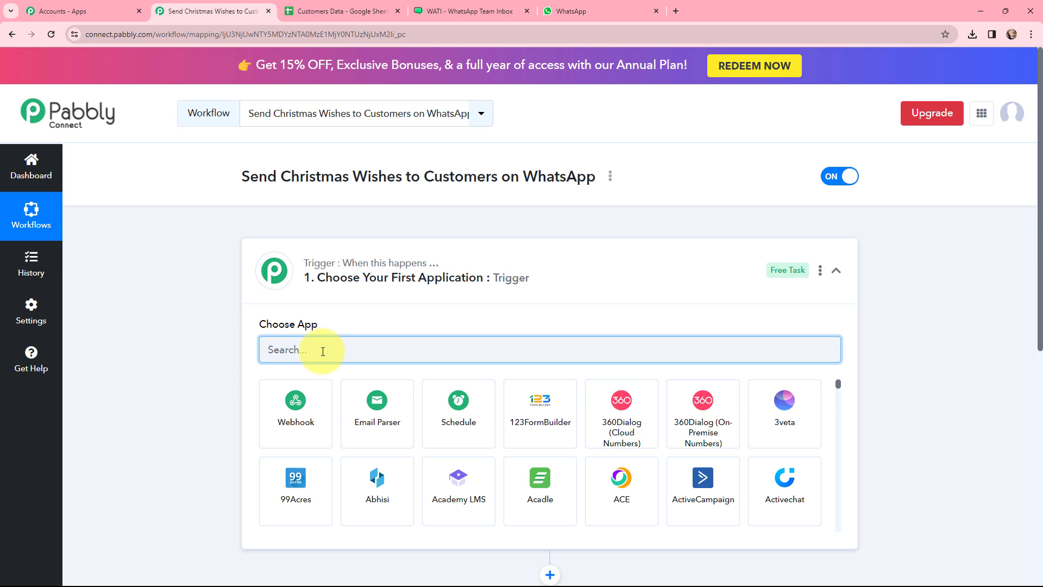
pyautogui.write('sch')
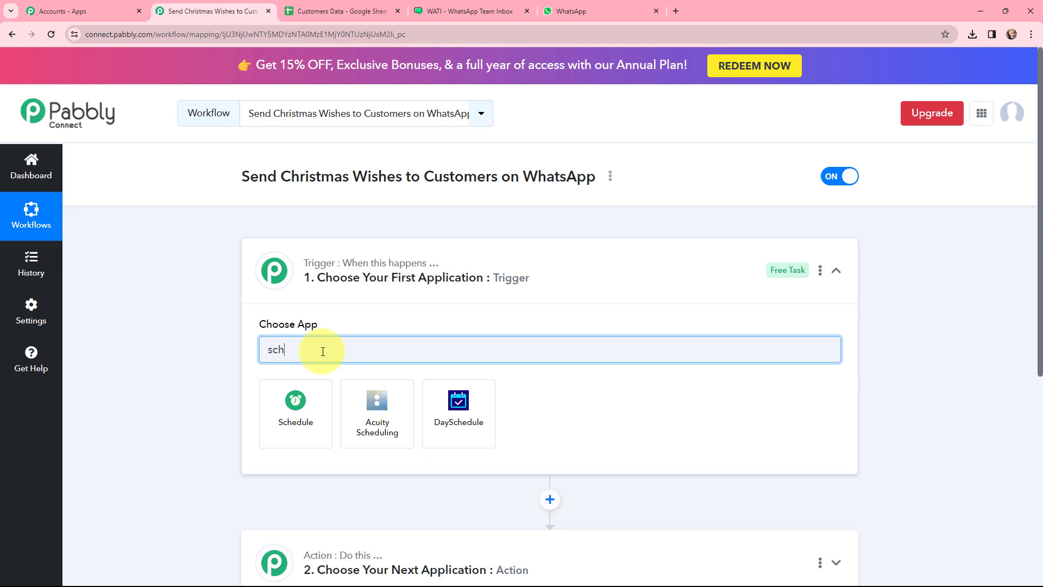
pyautogui.click(292, 404)
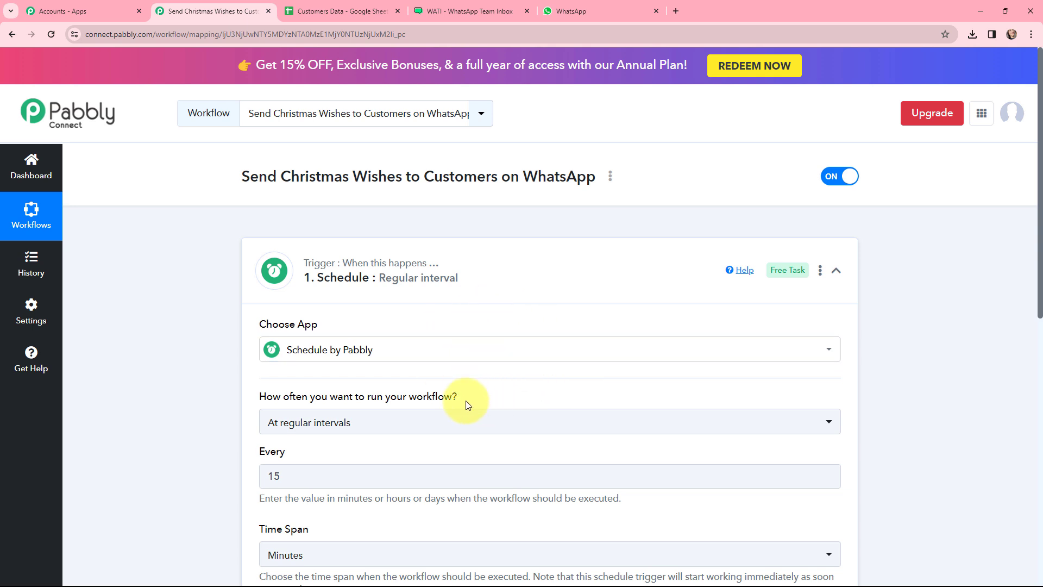
# Step: Set the schedule trigger to run once on 25-12-2023 at 10:00 and save it
pyautogui.scroll(-1, 490, 409)
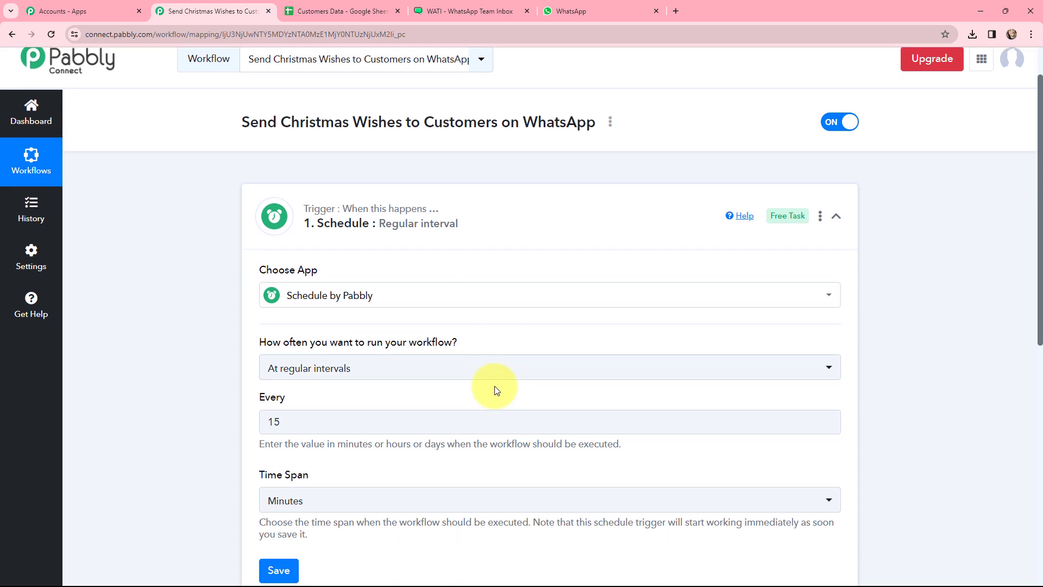
pyautogui.click(408, 367)
pyautogui.click(286, 459)
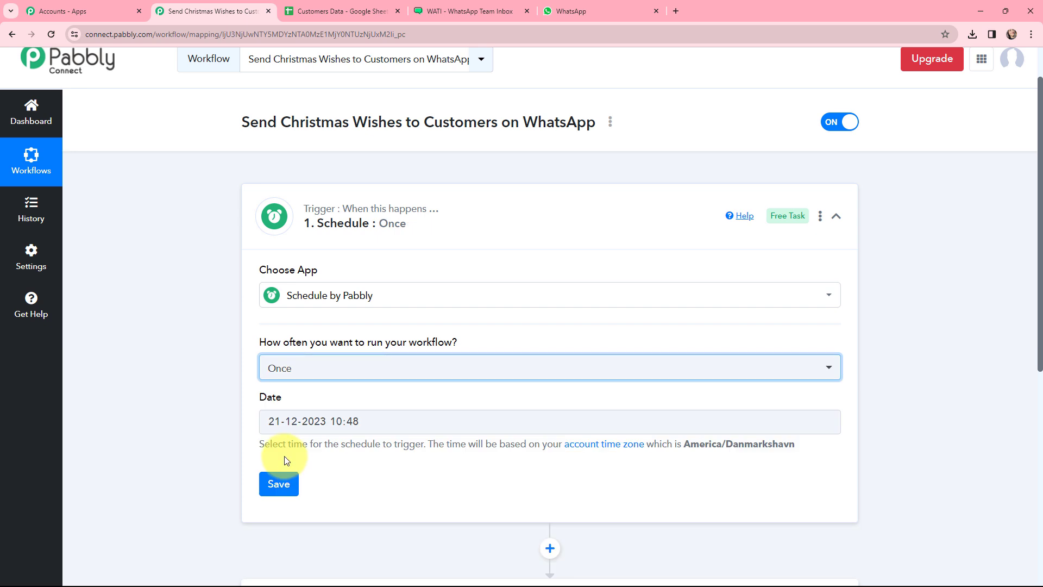
pyautogui.click(287, 423)
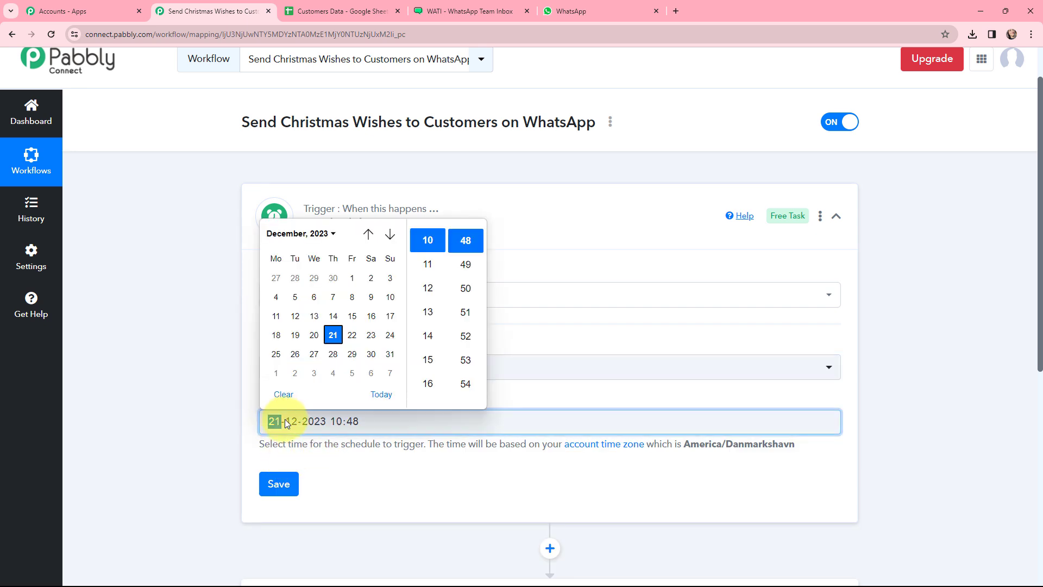
pyautogui.click(276, 355)
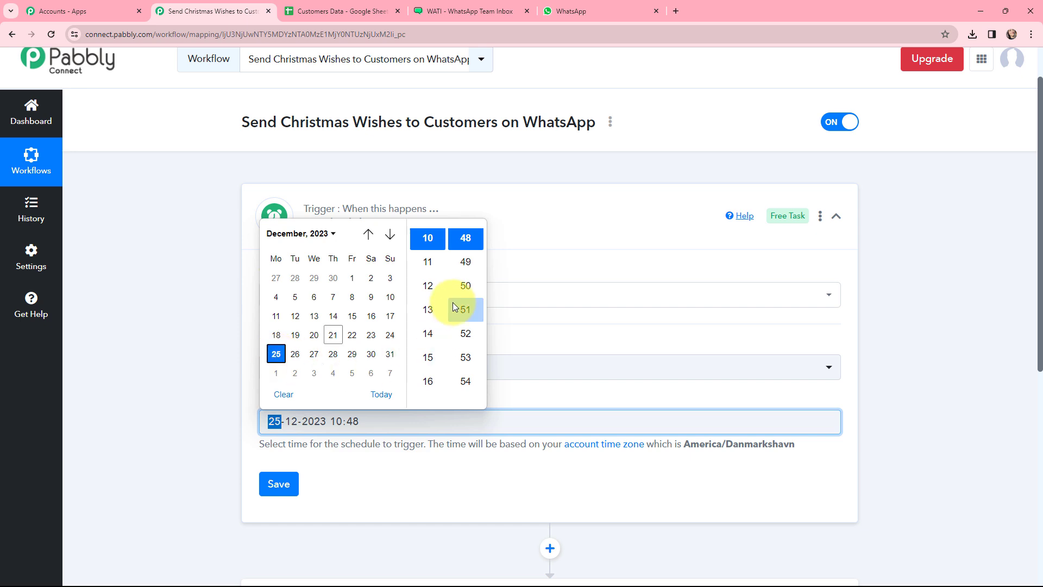
pyautogui.scroll(-3, 459, 317)
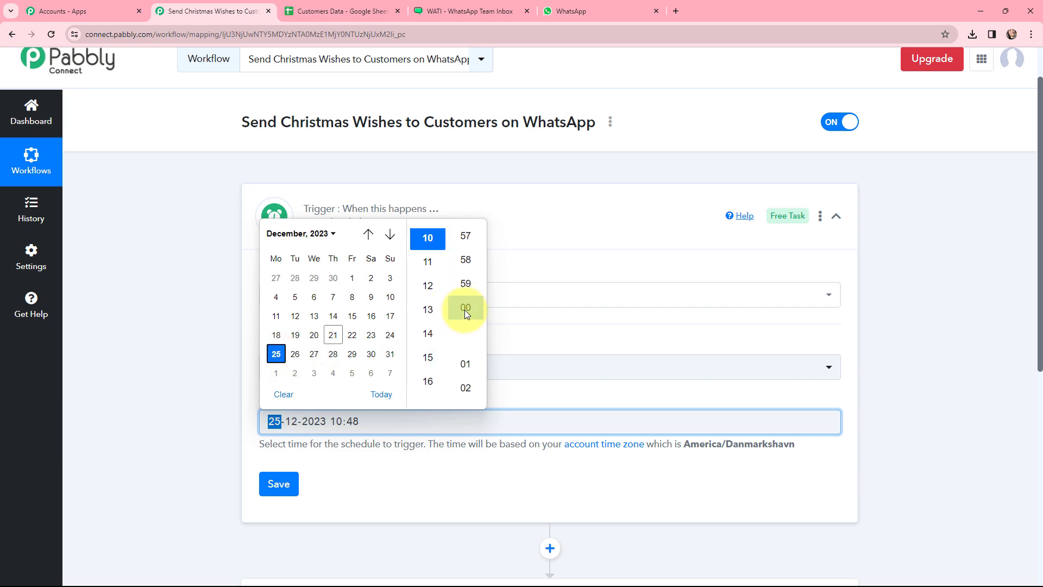
pyautogui.click(465, 308)
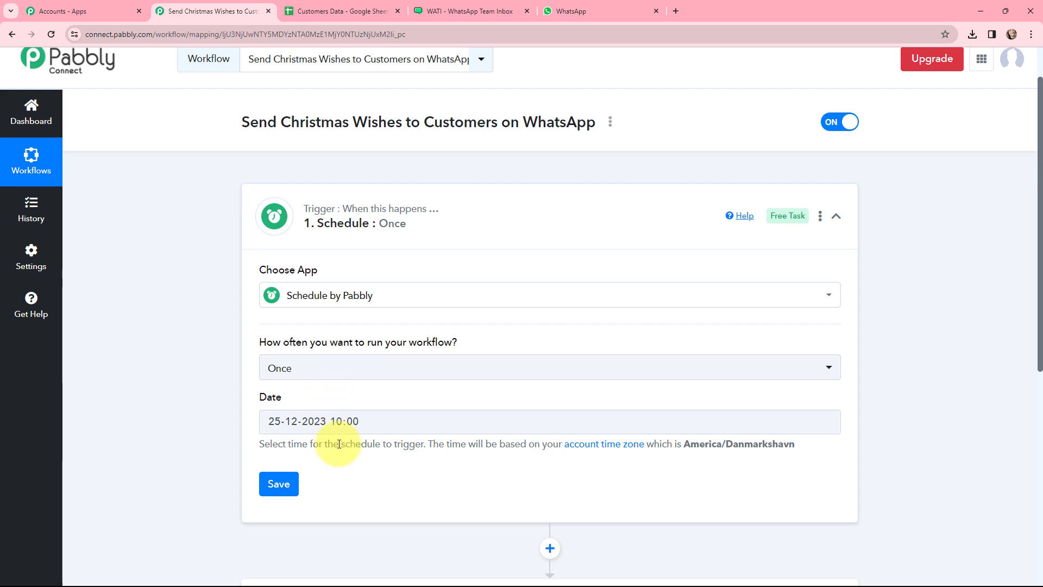
pyautogui.click(273, 491)
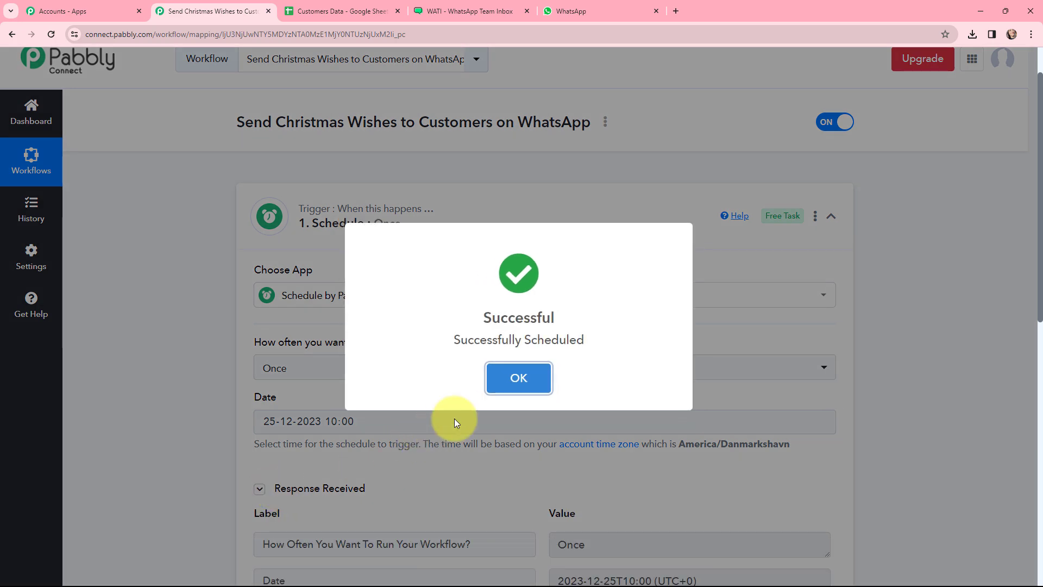
pyautogui.click(497, 379)
# Step: Search the action apps for "google sheet" and choose Google Sheets as the application for step 2
pyautogui.scroll(-2, 541, 373)
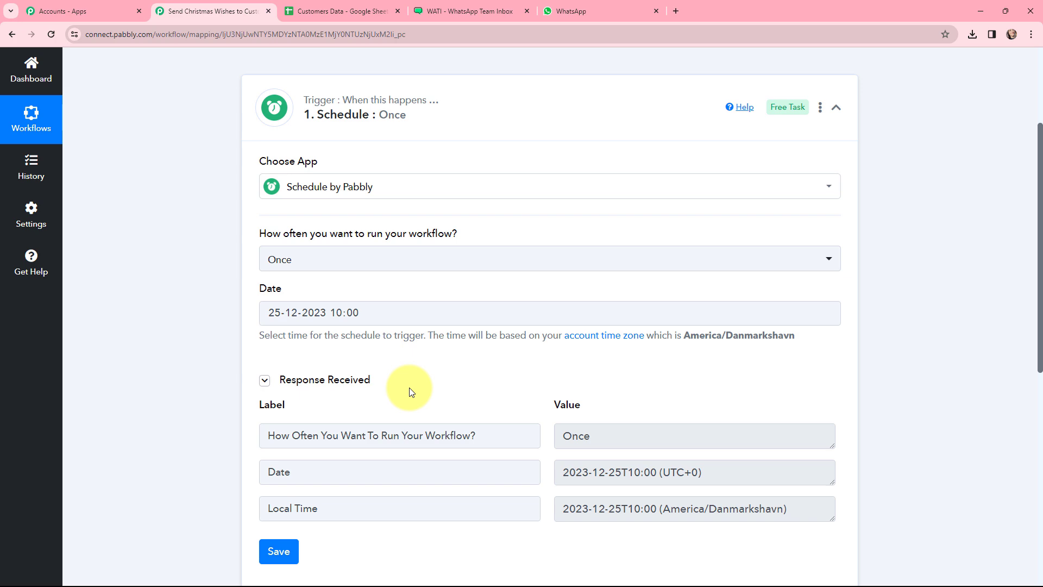
pyautogui.scroll(-5, 411, 391)
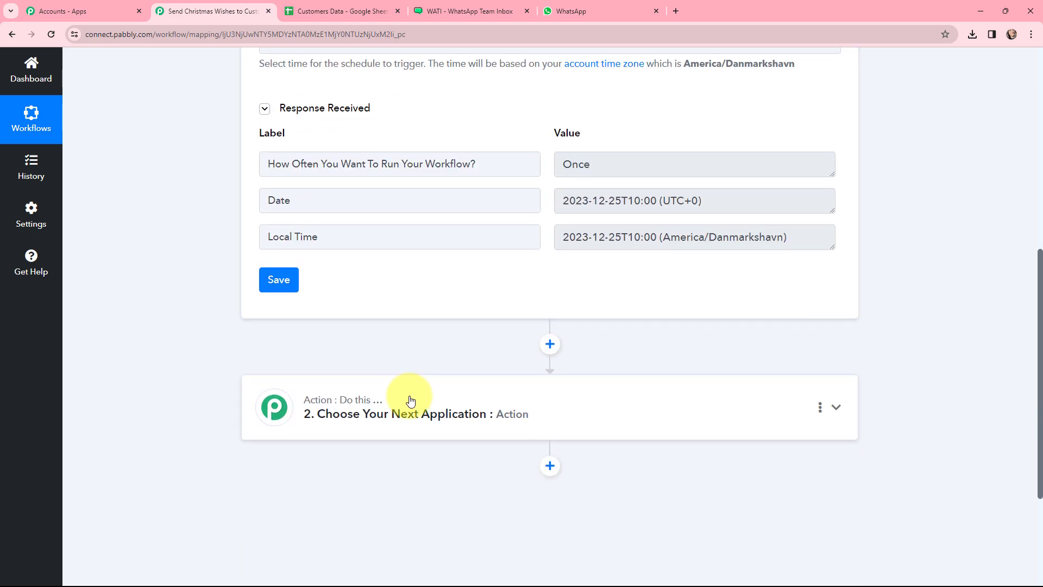
pyautogui.click(410, 401)
pyautogui.click(335, 282)
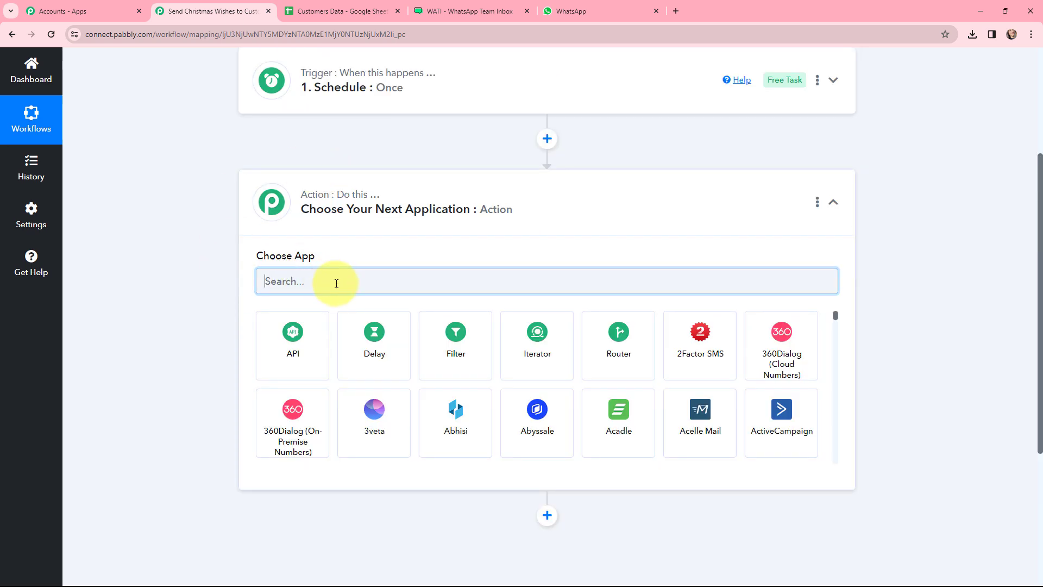
pyautogui.write('google')
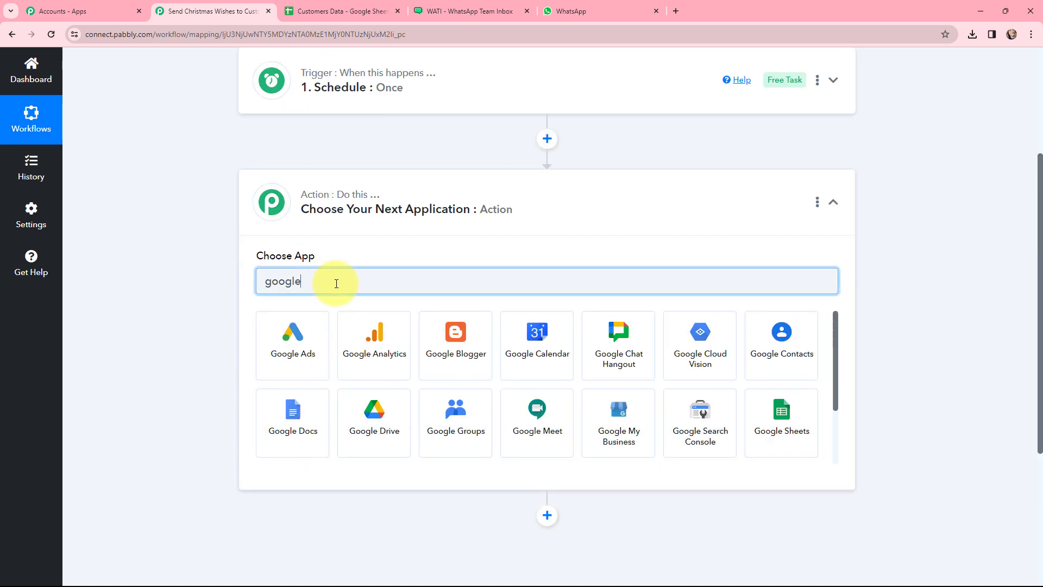
pyautogui.write(' sheet')
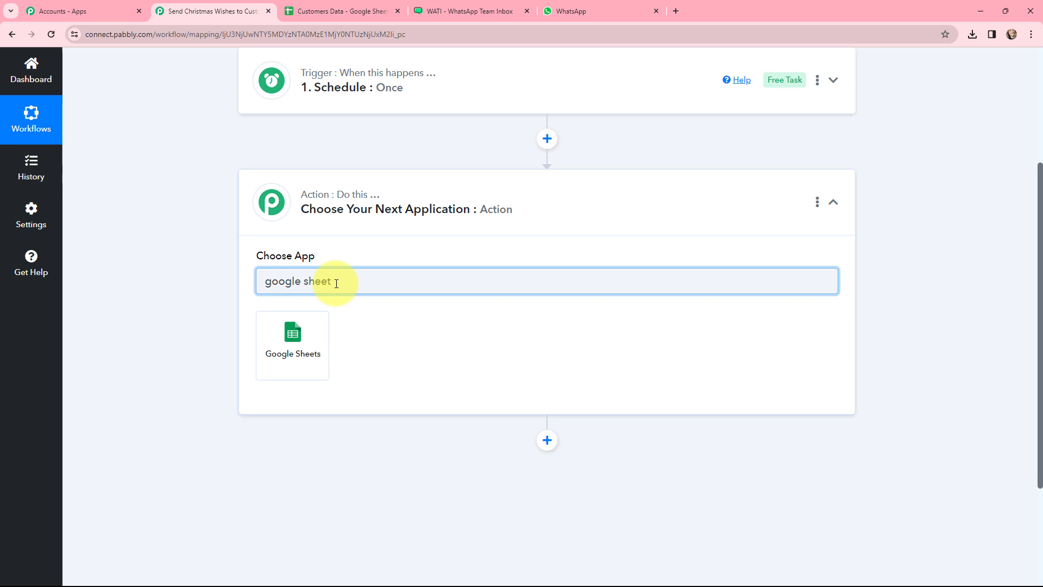
pyautogui.click(291, 337)
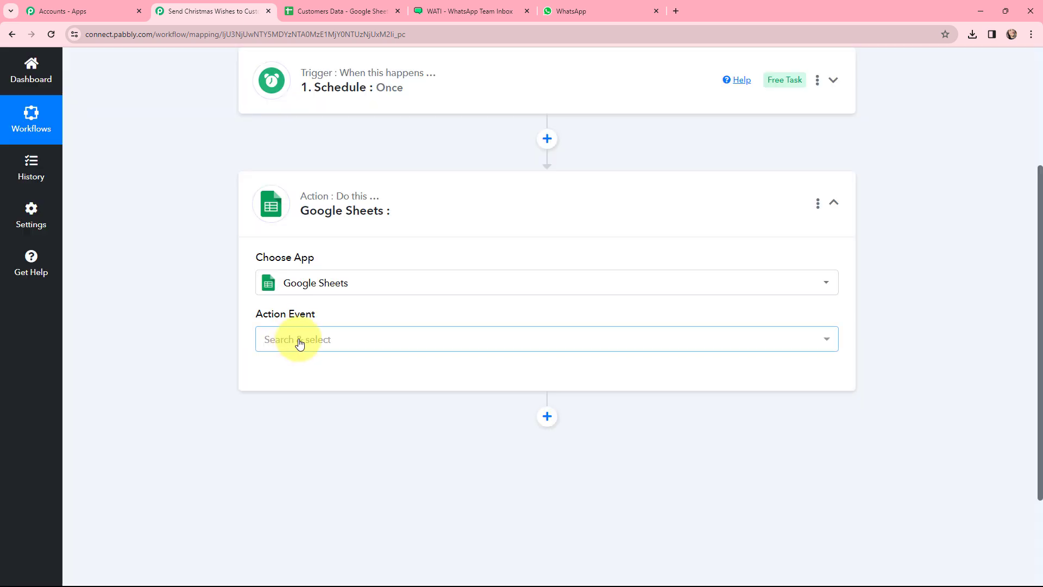
# Step: Set the Google Sheets action event to Get Row(s) and check the names and phone numbers in the Customers Data spreadsheet
pyautogui.click(291, 339)
pyautogui.scroll(-1, 348, 274)
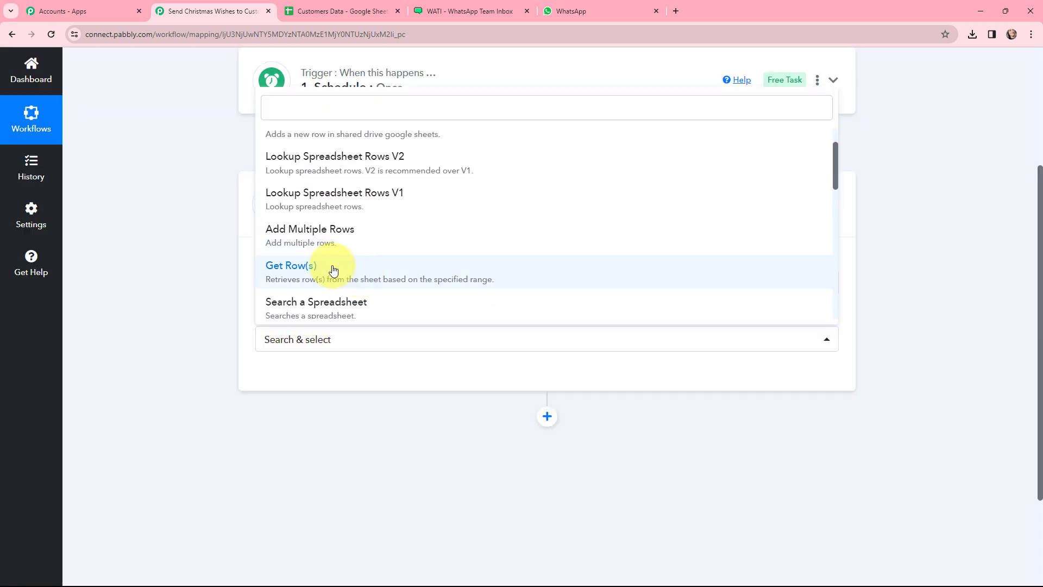
pyautogui.click(337, 269)
pyautogui.click(353, 10)
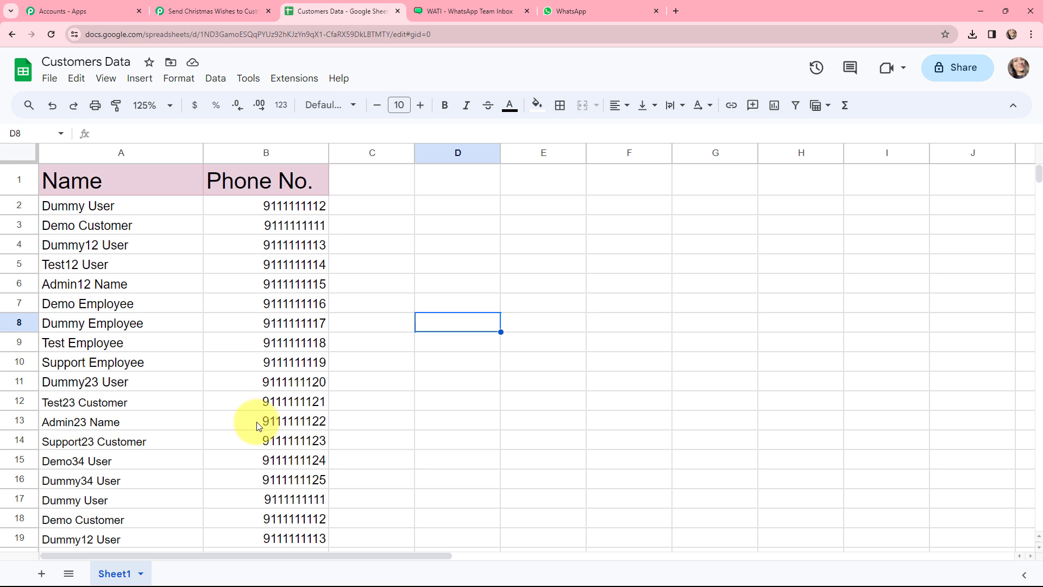
pyautogui.click(211, 10)
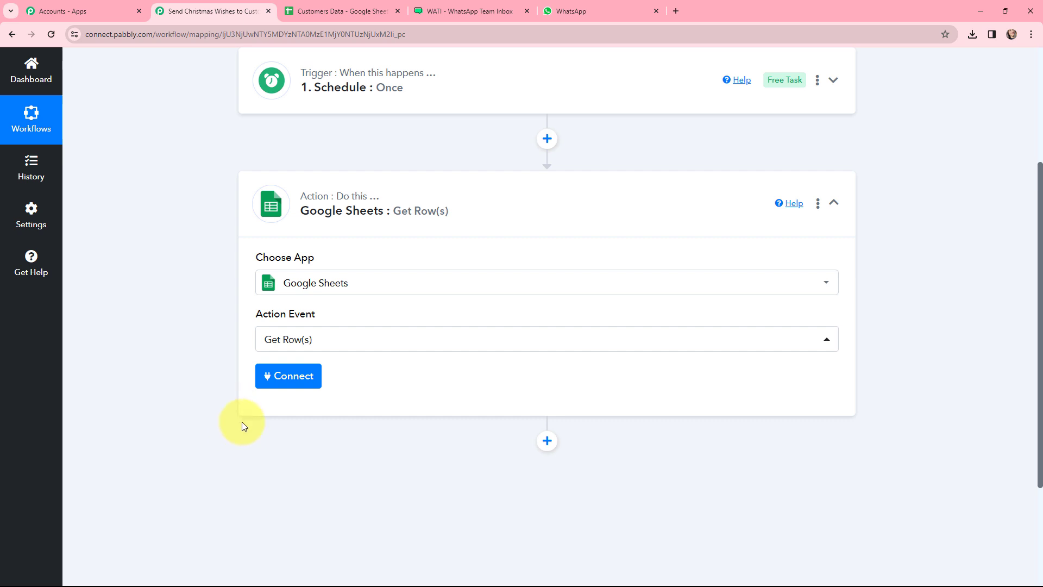
# Step: Add another action step after Google Sheets using WATI with the Send Template Message event
pyautogui.click(547, 440)
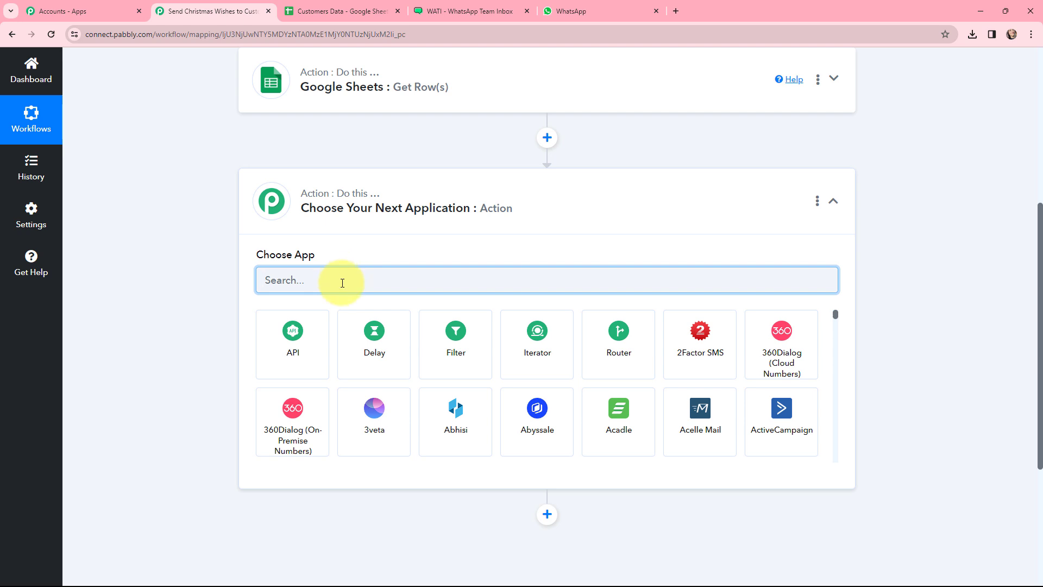
pyautogui.write('wati')
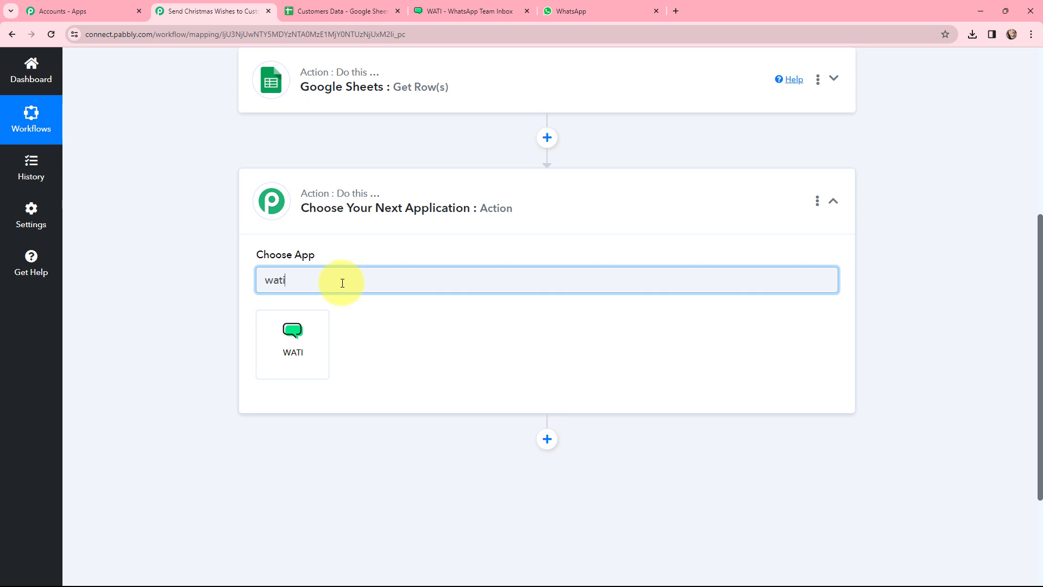
pyautogui.click(290, 326)
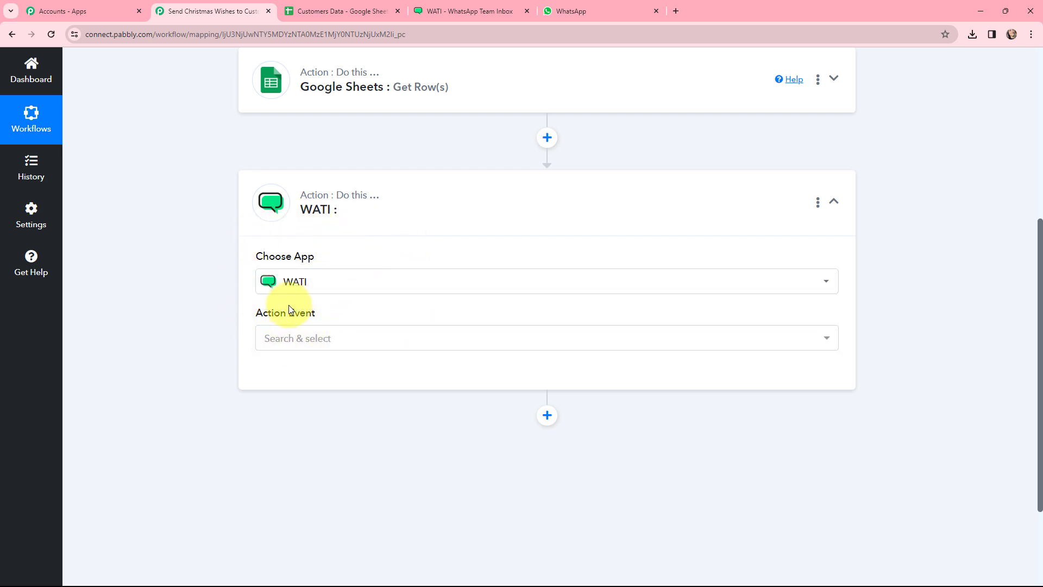
pyautogui.click(310, 343)
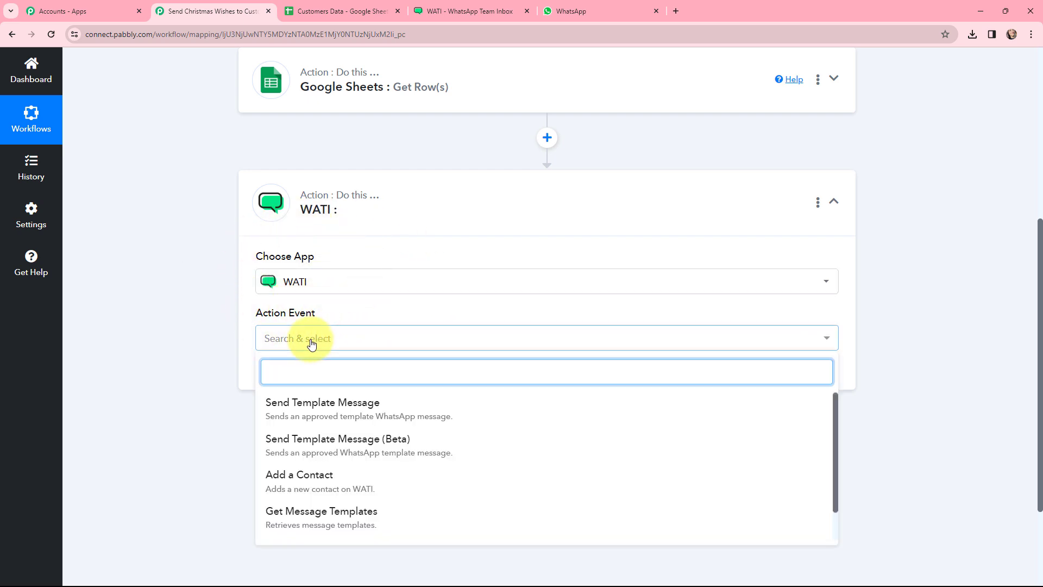
pyautogui.click(375, 409)
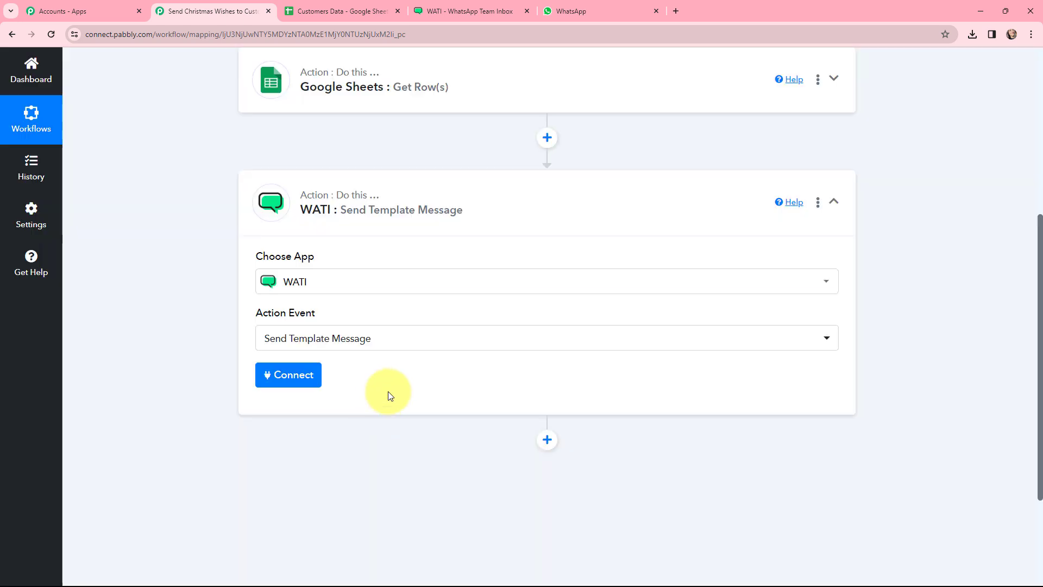
# Step: Review the Customers Data spreadsheet, the Christmas greeting in WhatsApp Web, and the workflow's Schedule trigger settings
pyautogui.scroll(1, 388, 391)
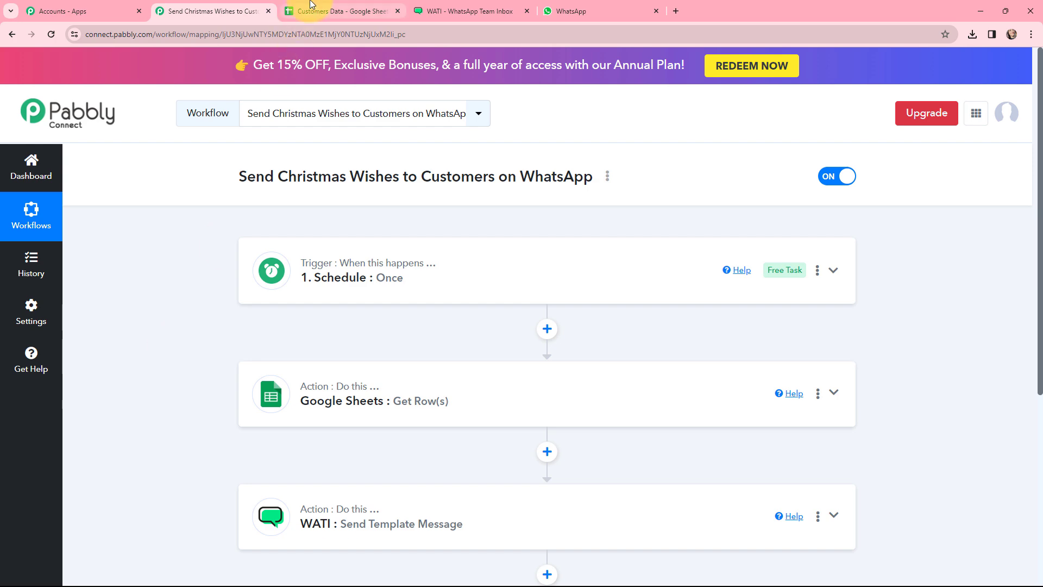
pyautogui.click(296, 11)
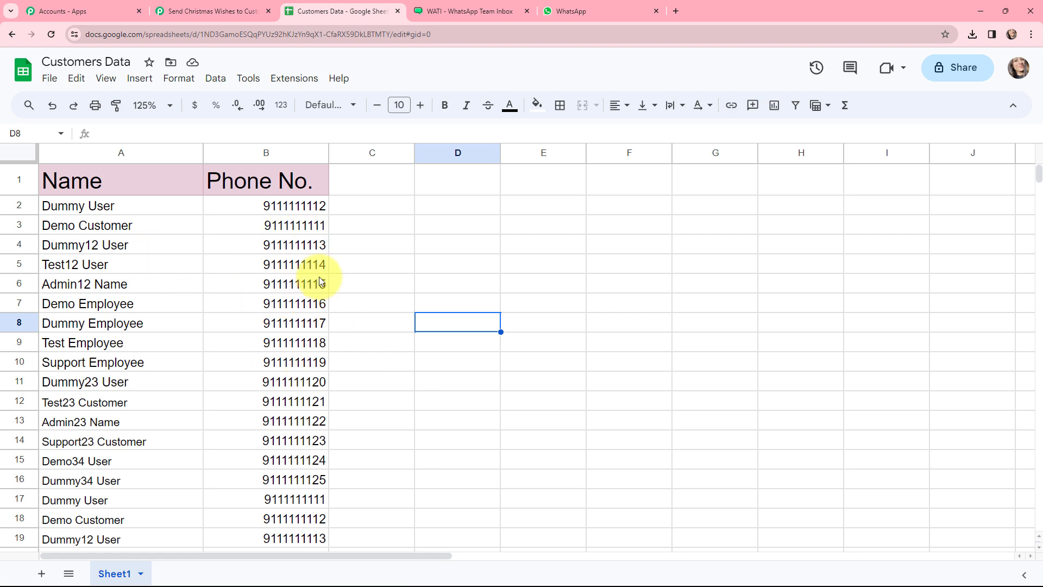
pyautogui.moveTo(1038, 174)
pyautogui.mouseDown()
pyautogui.moveTo(1039, 263)
pyautogui.moveTo(1031, 158)
pyautogui.mouseUp()
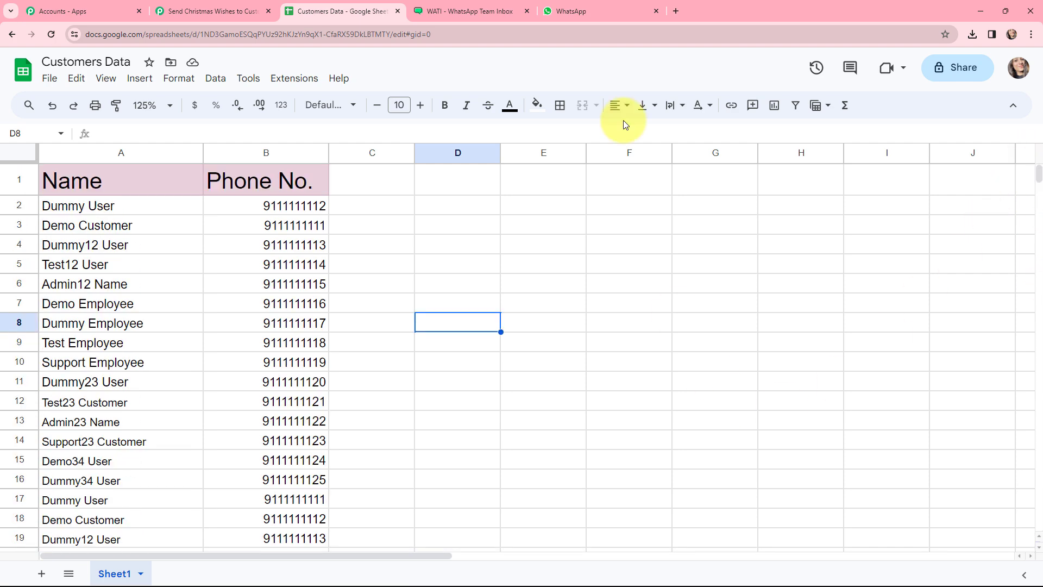
pyautogui.click(592, 6)
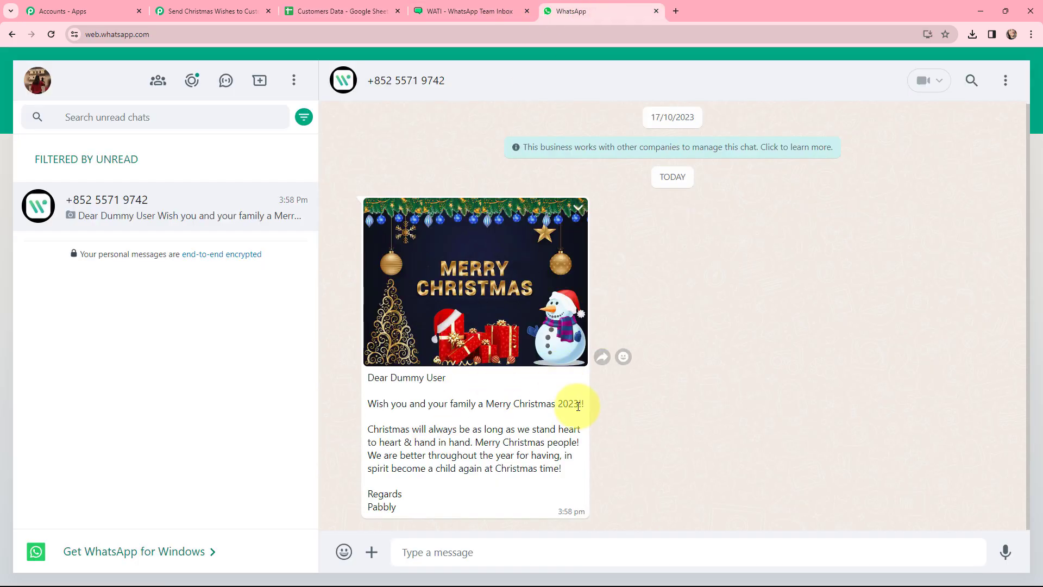
pyautogui.click(208, 4)
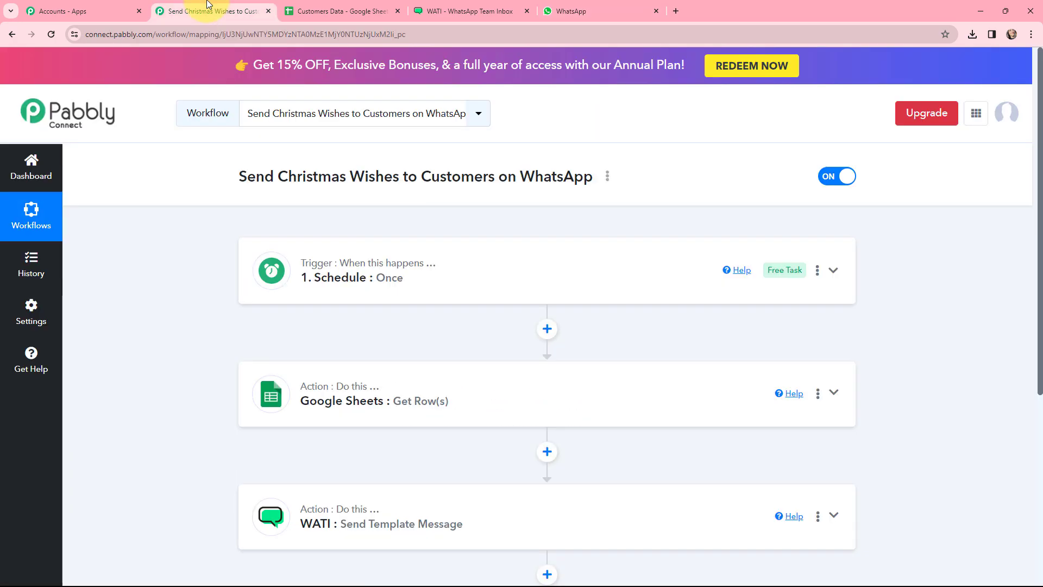
pyautogui.click(275, 267)
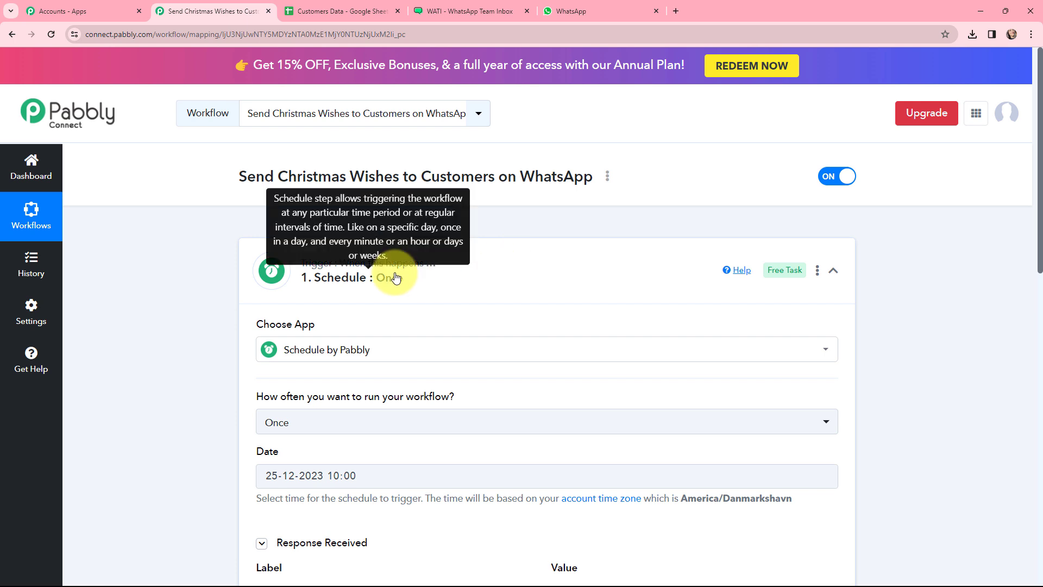
# Step: Connect the Google Sheets step through a new connection, signing in with Google and allowing Pabbly Connect access
pyautogui.scroll(-1, 394, 268)
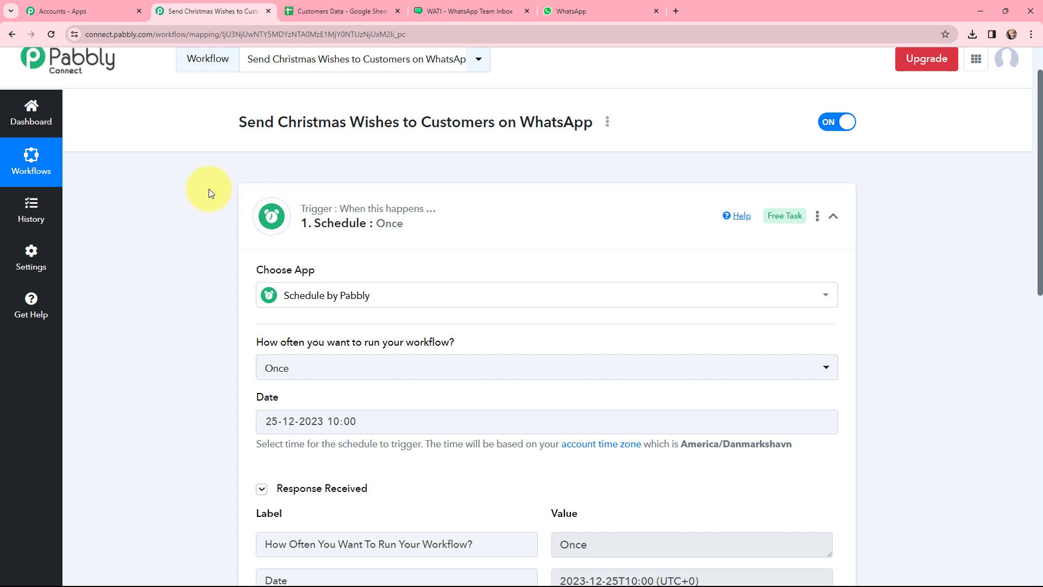
pyautogui.click(274, 215)
pyautogui.click(306, 325)
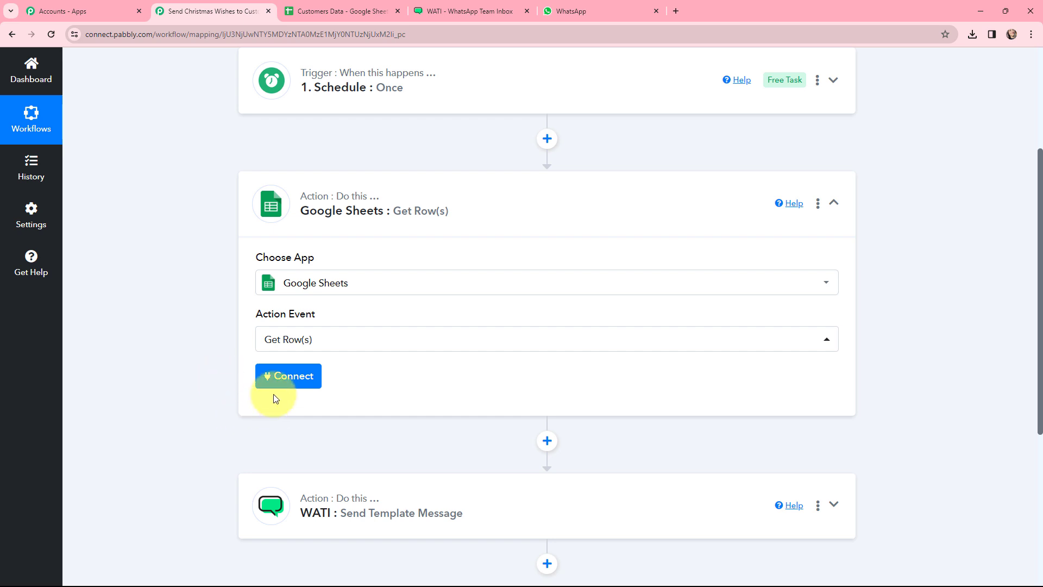
pyautogui.click(285, 376)
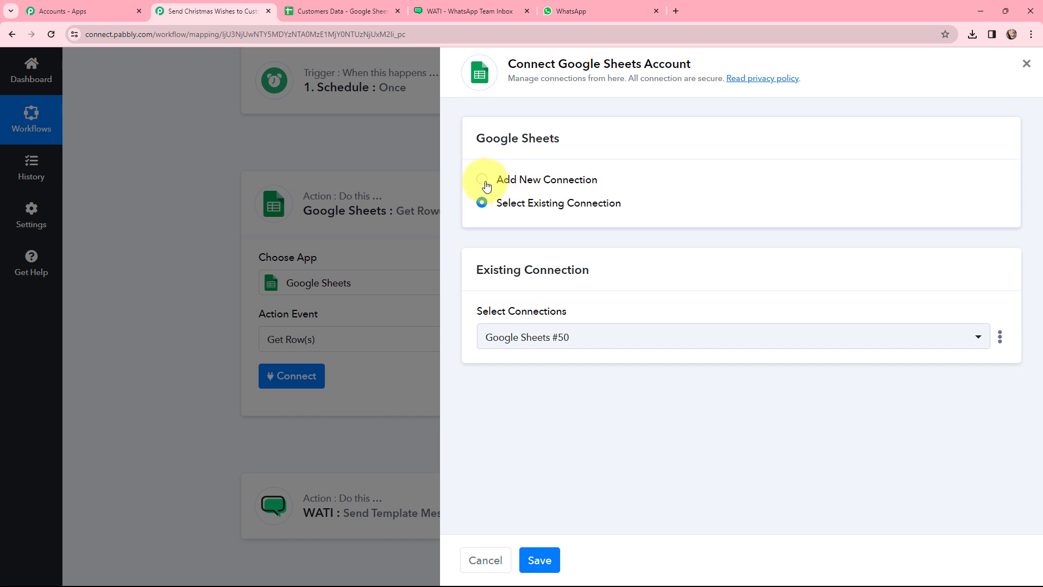
pyautogui.click(483, 180)
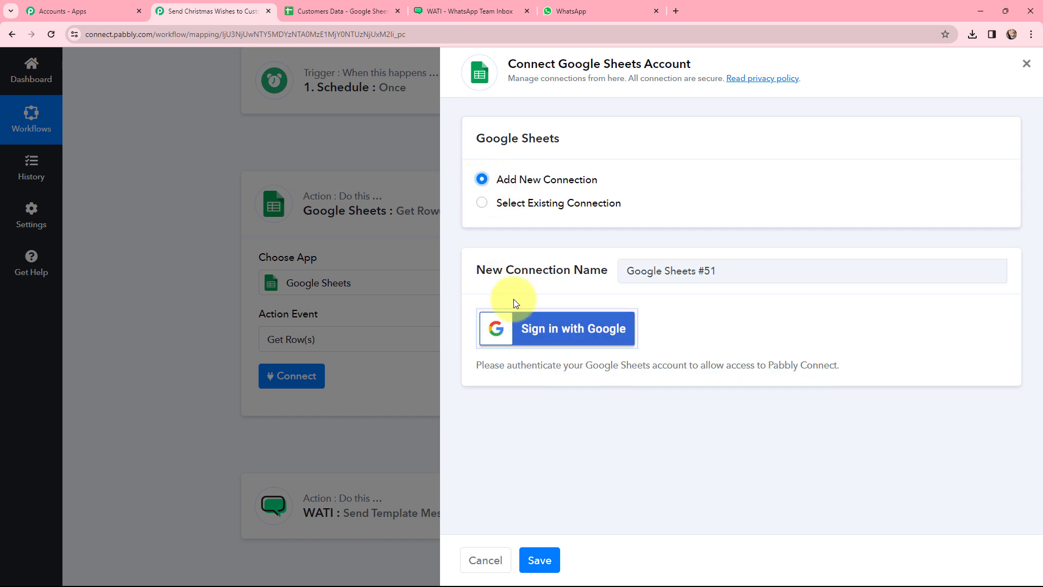
pyautogui.click(552, 328)
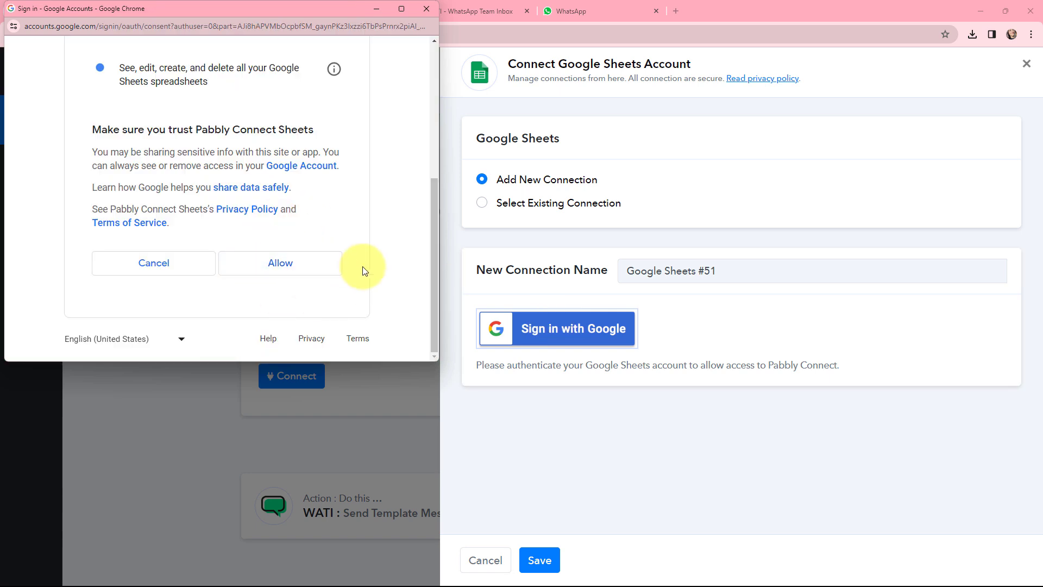
pyautogui.click(279, 266)
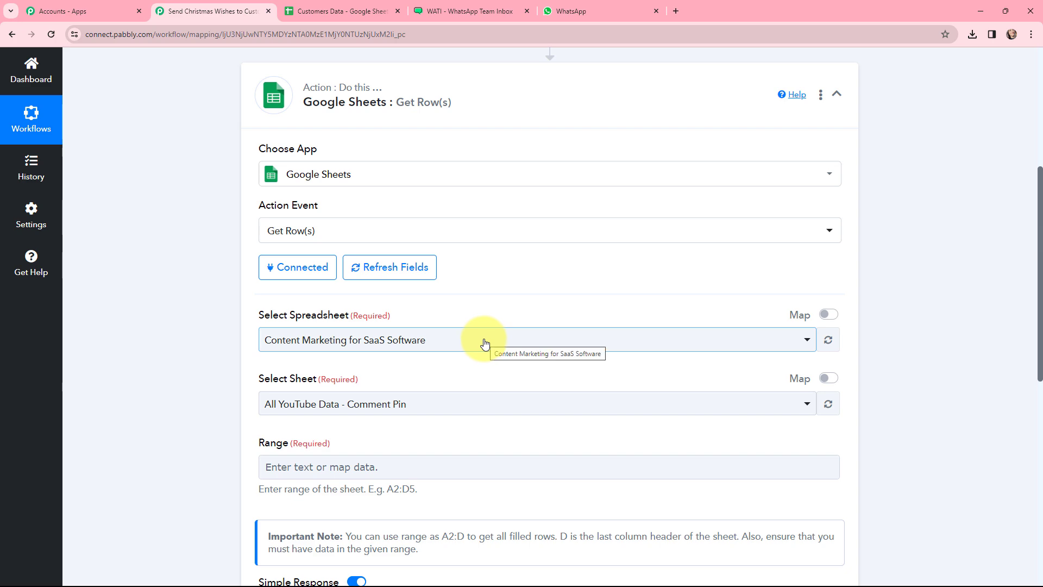
# Step: Check the customer spreadsheet's name and sheet, and choose Customers Data as the spreadsheet for the Google Sheets step
pyautogui.click(358, 4)
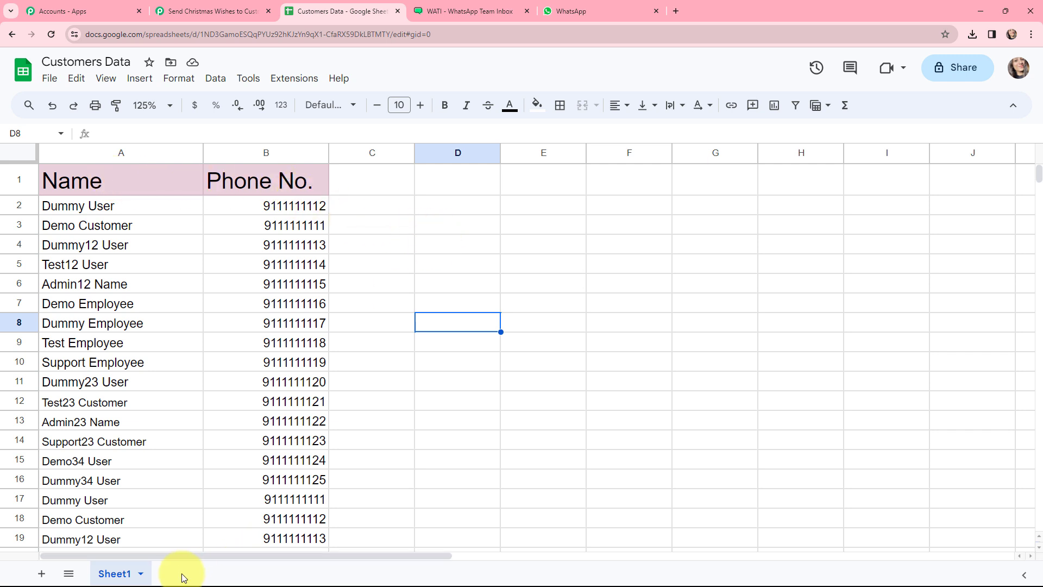
pyautogui.click(196, 11)
pyautogui.click(324, 340)
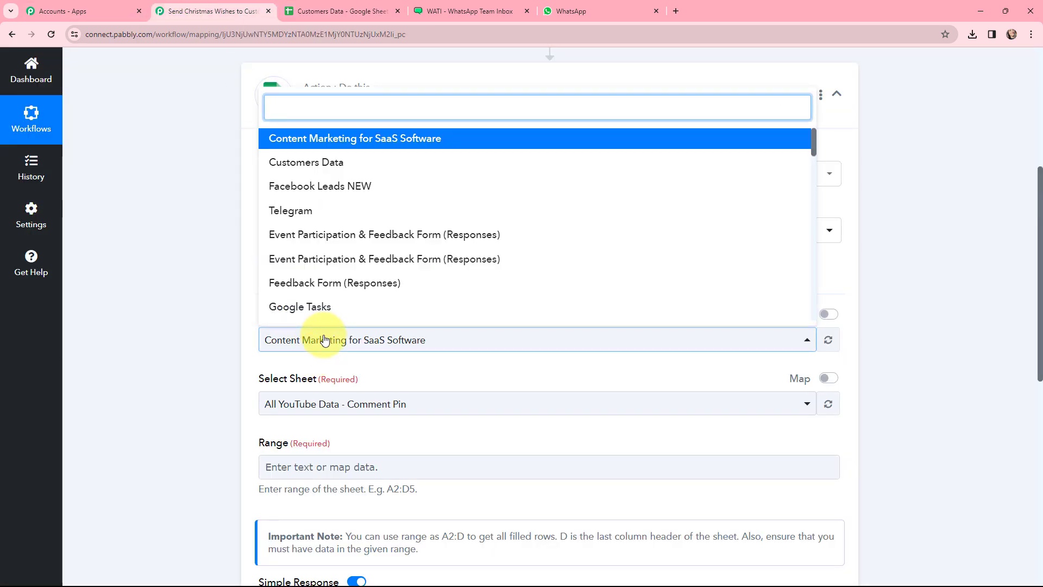
pyautogui.click(286, 161)
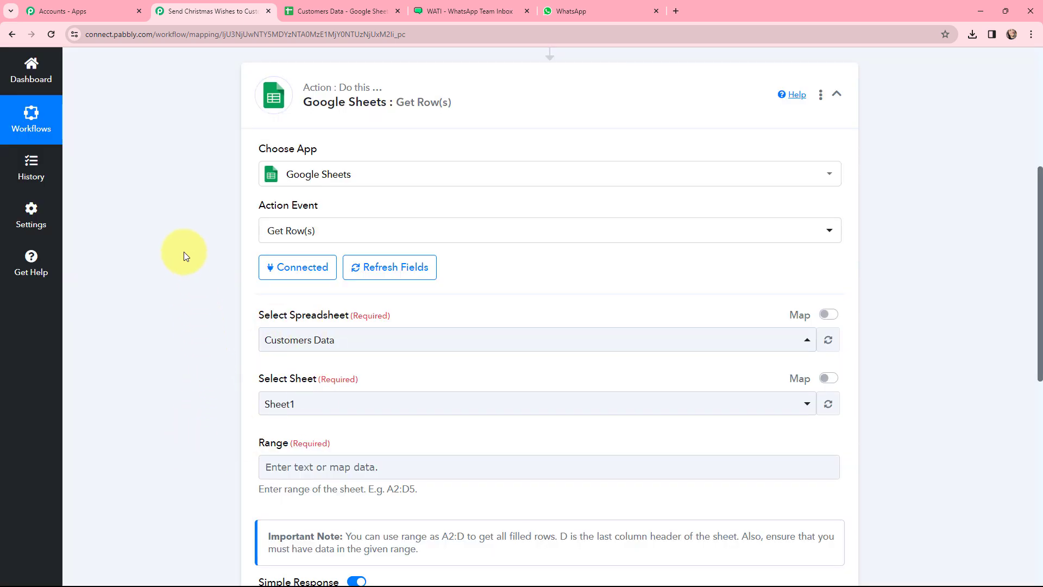
# Step: Find the last filled row in Customers Data, set the range to A2:B250, and save and send a test request
pyautogui.scroll(-1, 184, 255)
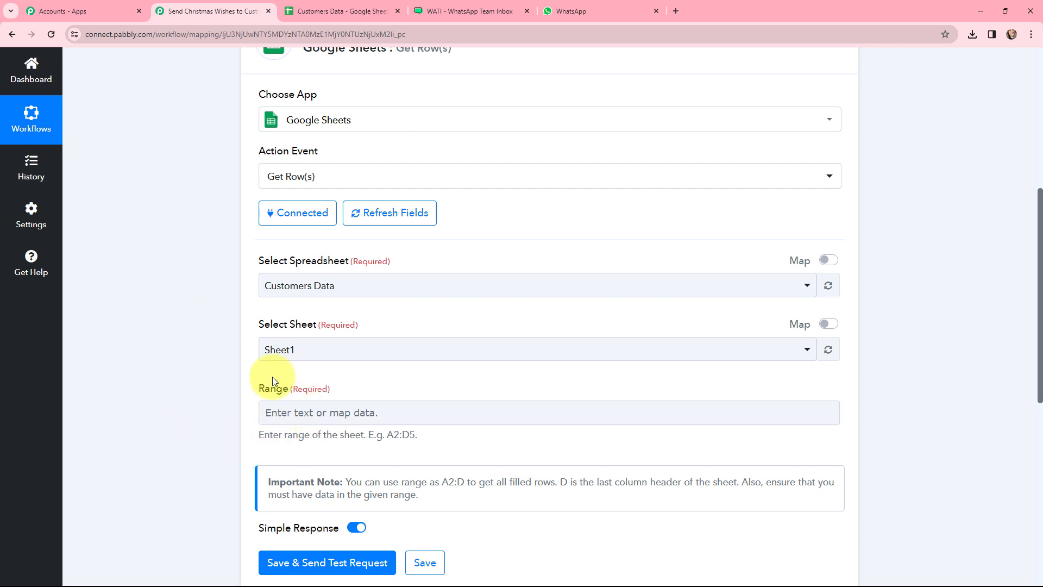
pyautogui.click(334, 10)
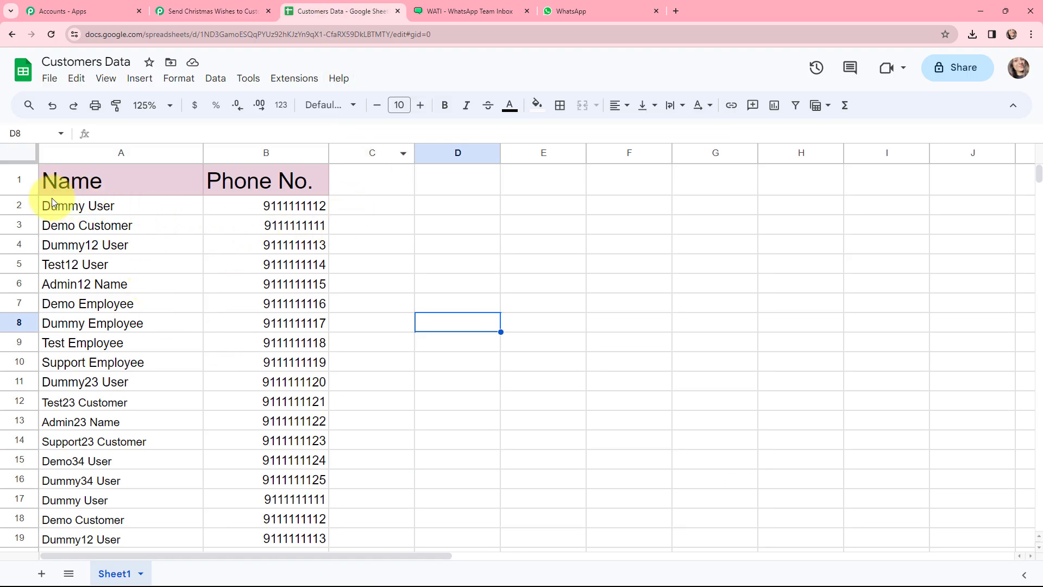
pyautogui.moveTo(1036, 175); pyautogui.dragTo(1037, 267)
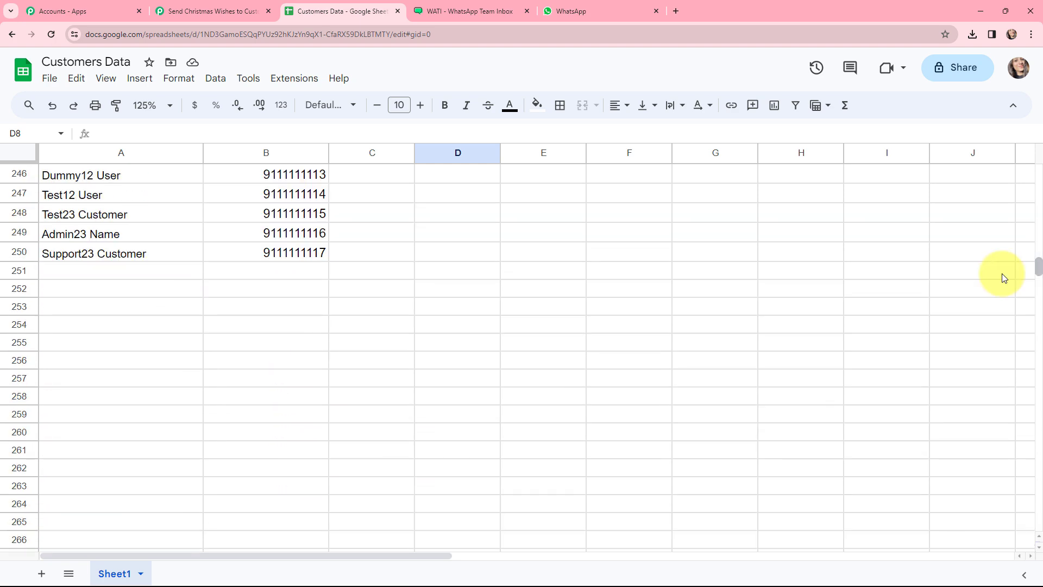
pyautogui.click(205, 10)
pyautogui.click(312, 413)
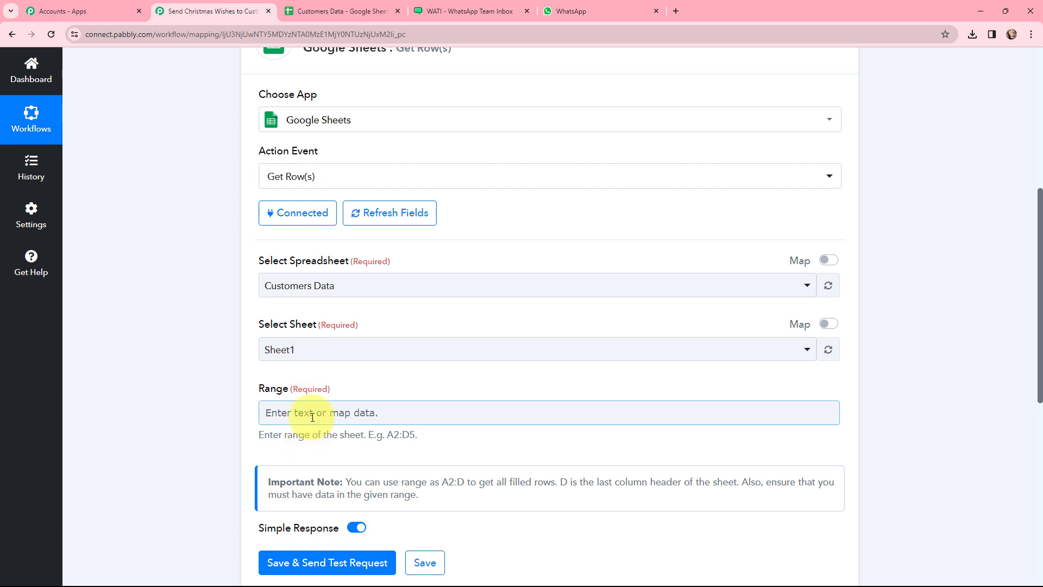
pyautogui.click(312, 416)
pyautogui.write('A2:B250')
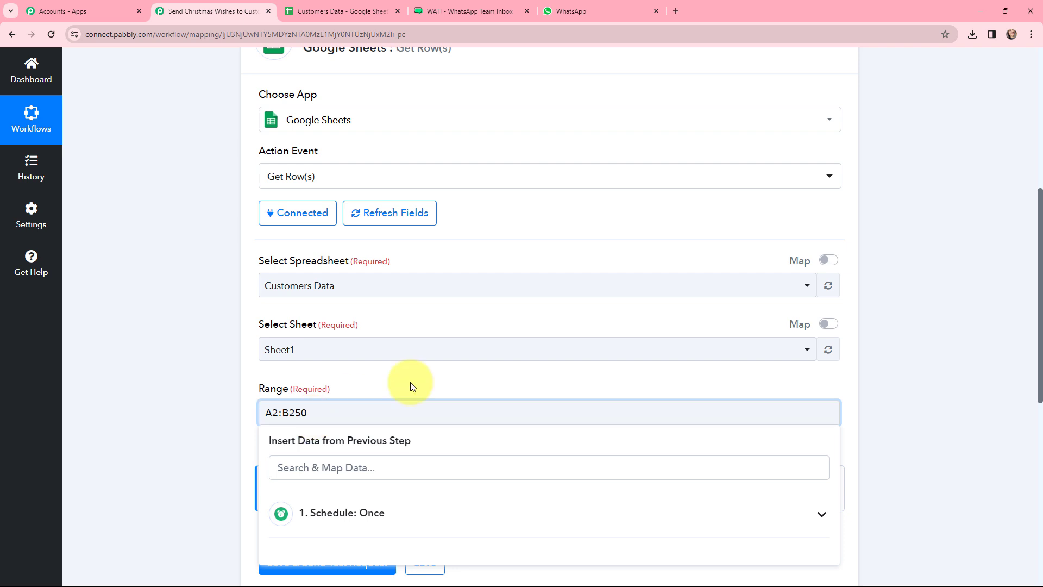
pyautogui.click(411, 386)
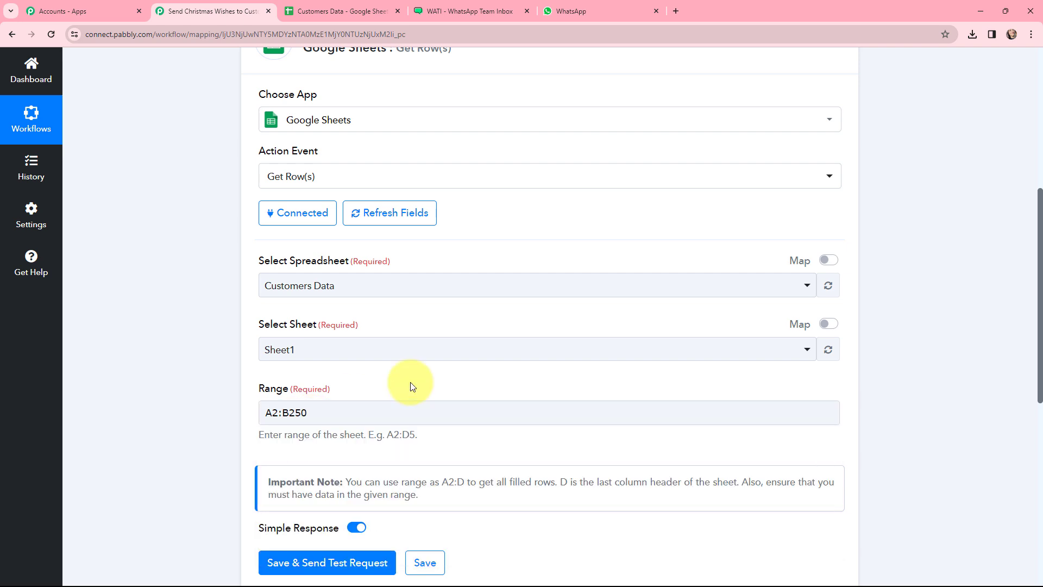
pyautogui.scroll(-1, 411, 386)
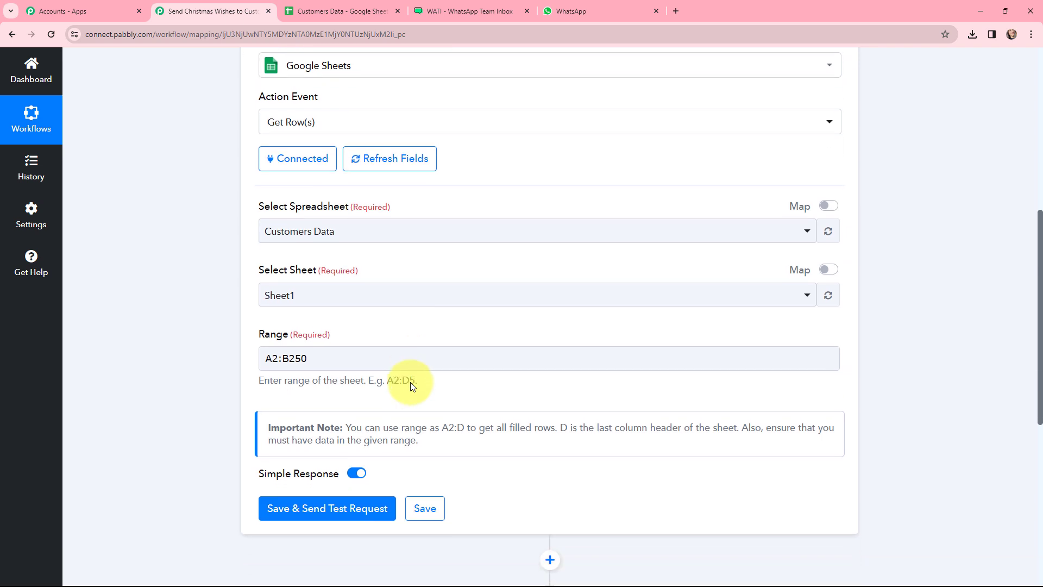
pyautogui.click(327, 509)
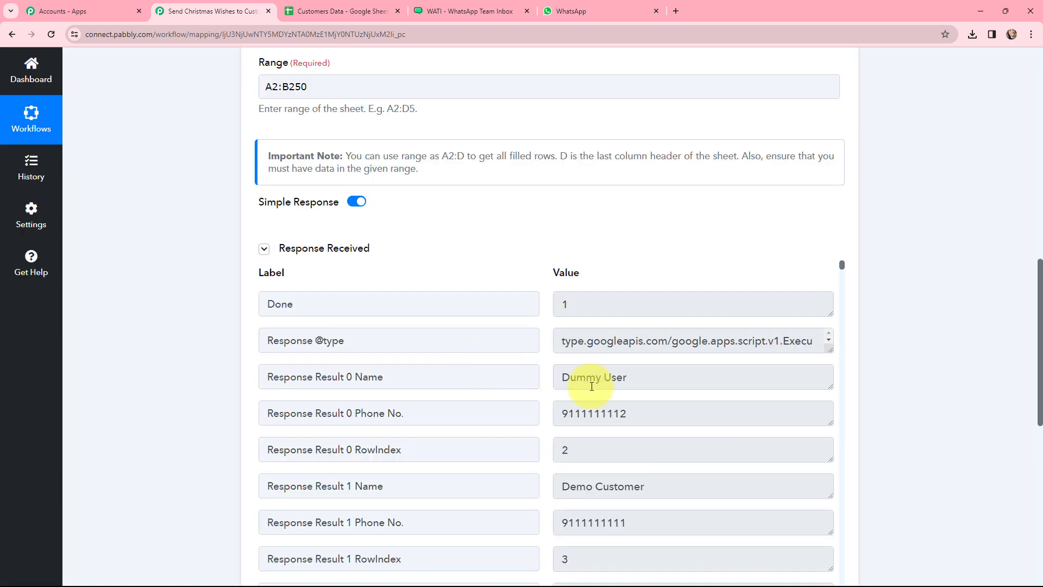
# Step: Look through the returned rows, turn off Simple Response, and resend the Google Sheets test request to get one combined result
pyautogui.scroll(-3, 706, 388)
pyautogui.scroll(-3, 706, 388)
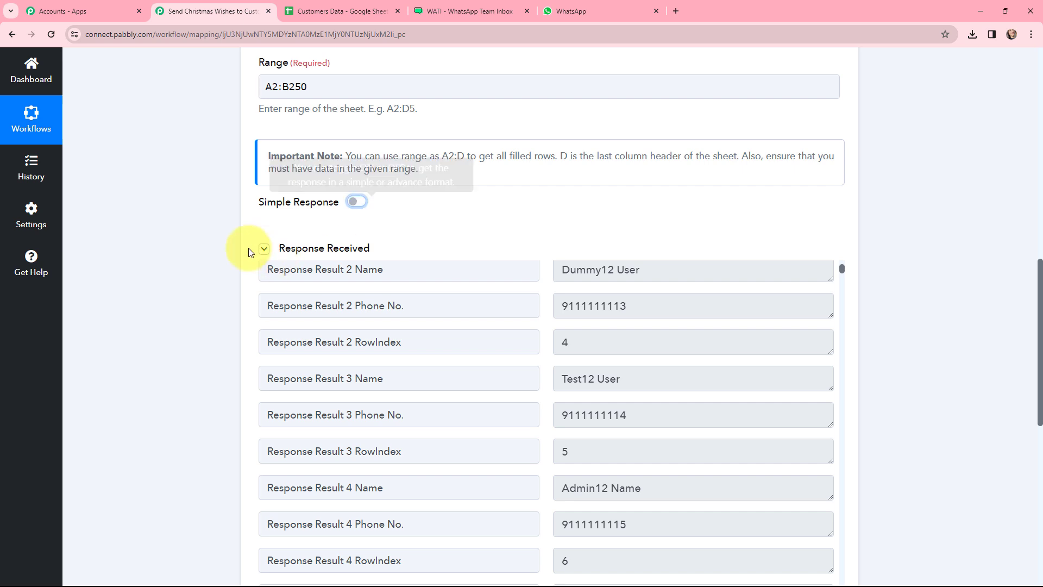
pyautogui.scroll(-7, 210, 262)
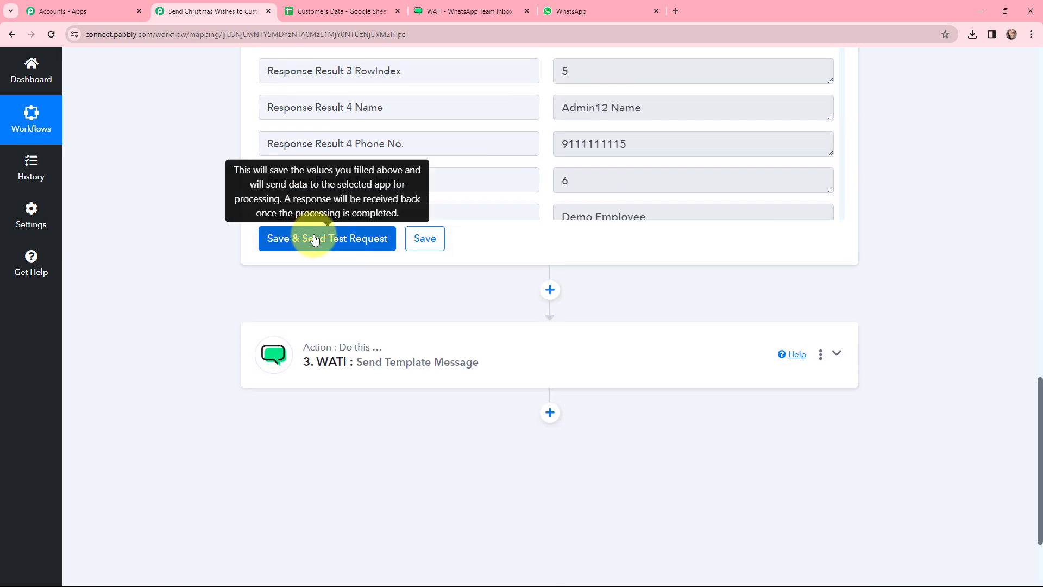
pyautogui.click(315, 239)
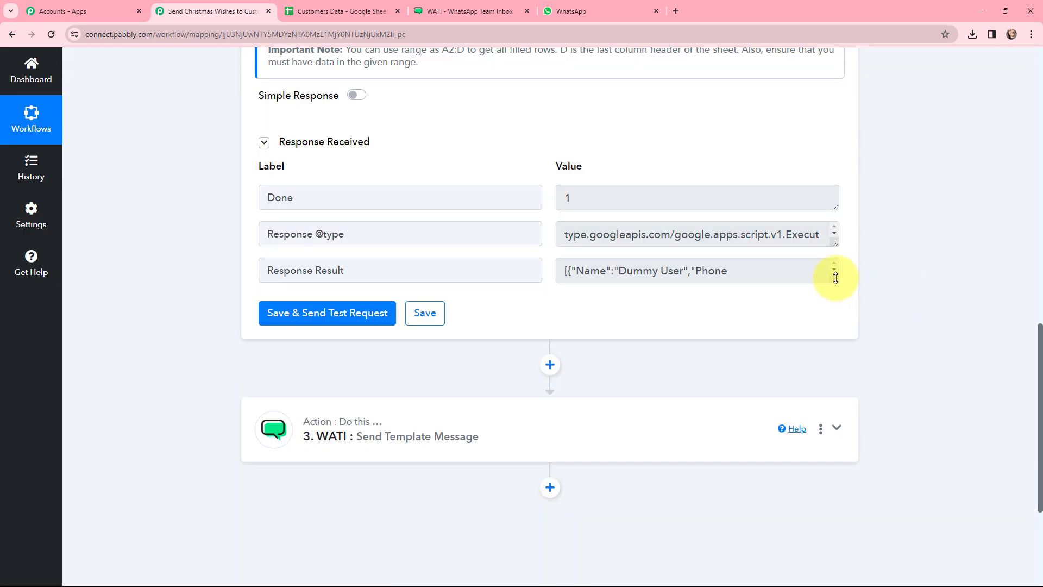
pyautogui.moveTo(835, 277)
pyautogui.mouseDown()
pyautogui.moveTo(850, 507)
pyautogui.moveTo(821, 276)
pyautogui.mouseUp()
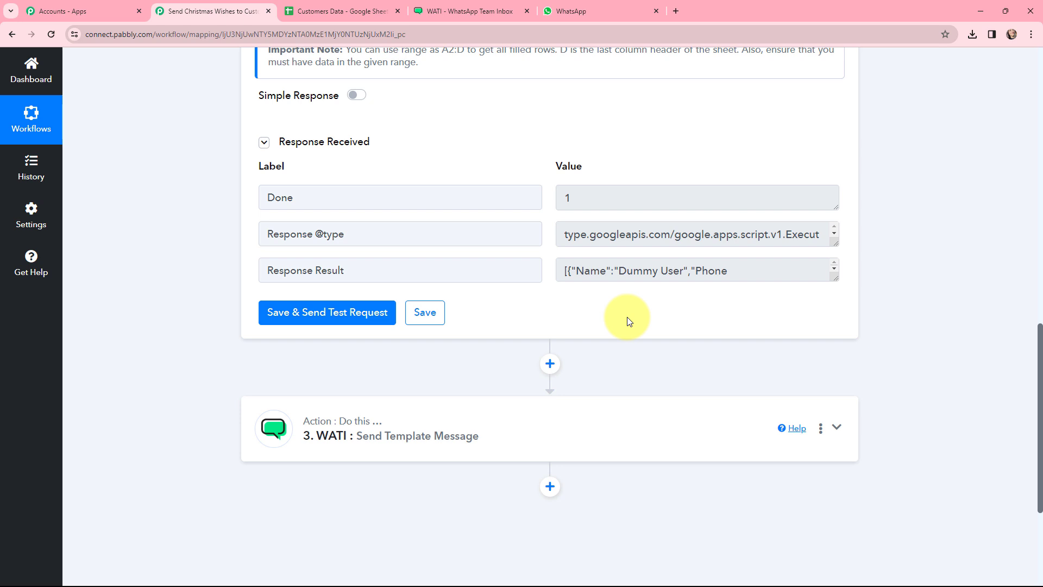
# Step: Insert an Iterator by Pabbly action after Google Sheets and connect it with the Process Arrays event
pyautogui.click(549, 365)
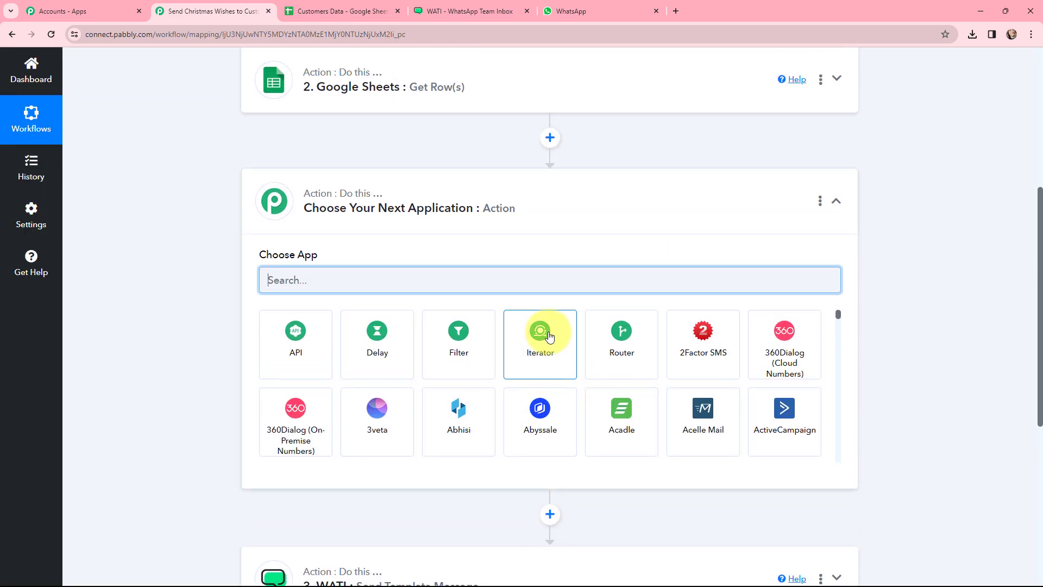
pyautogui.click(549, 336)
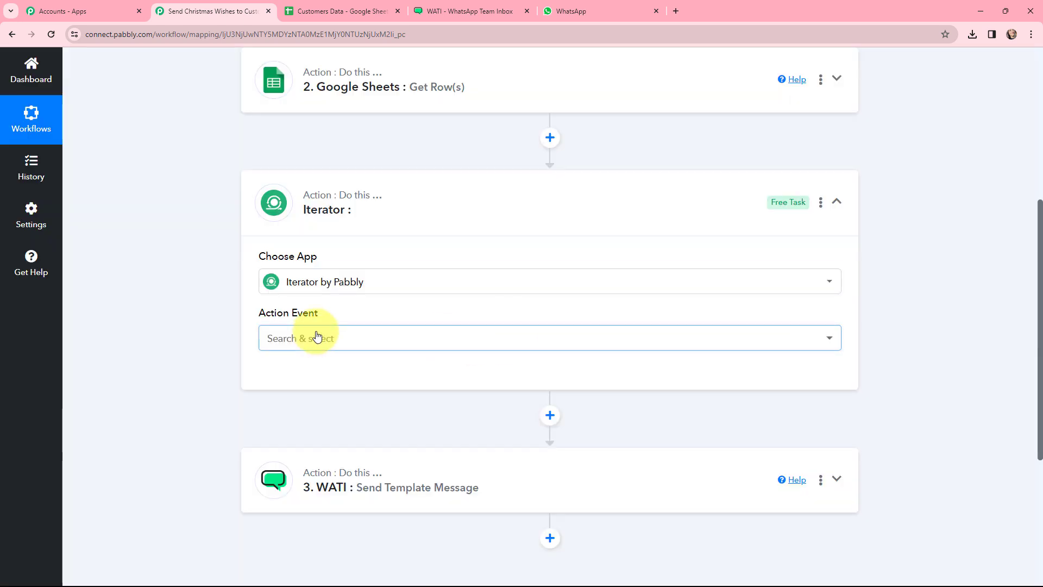
pyautogui.click(317, 337)
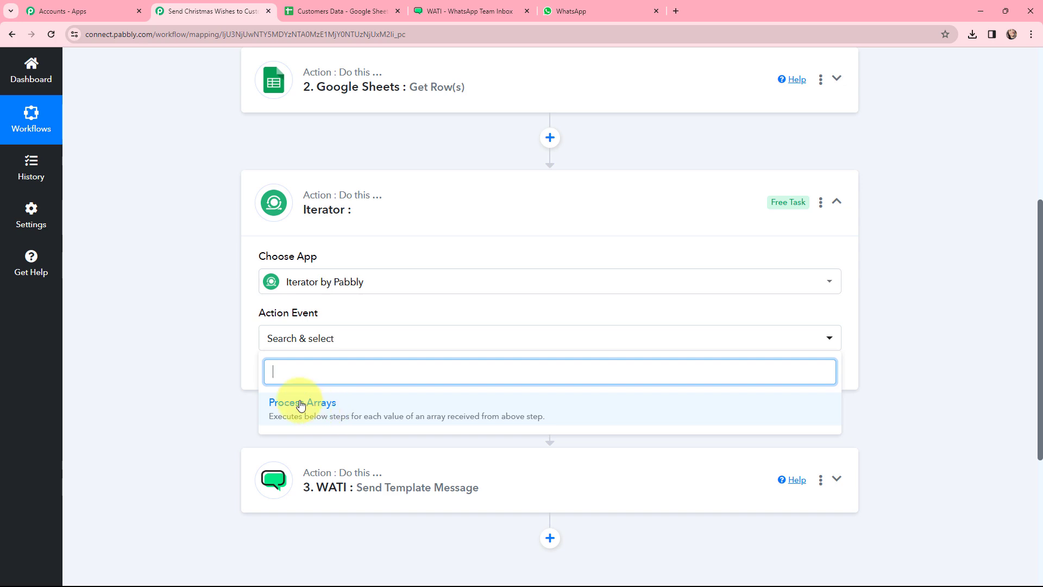
pyautogui.click(302, 403)
pyautogui.click(289, 376)
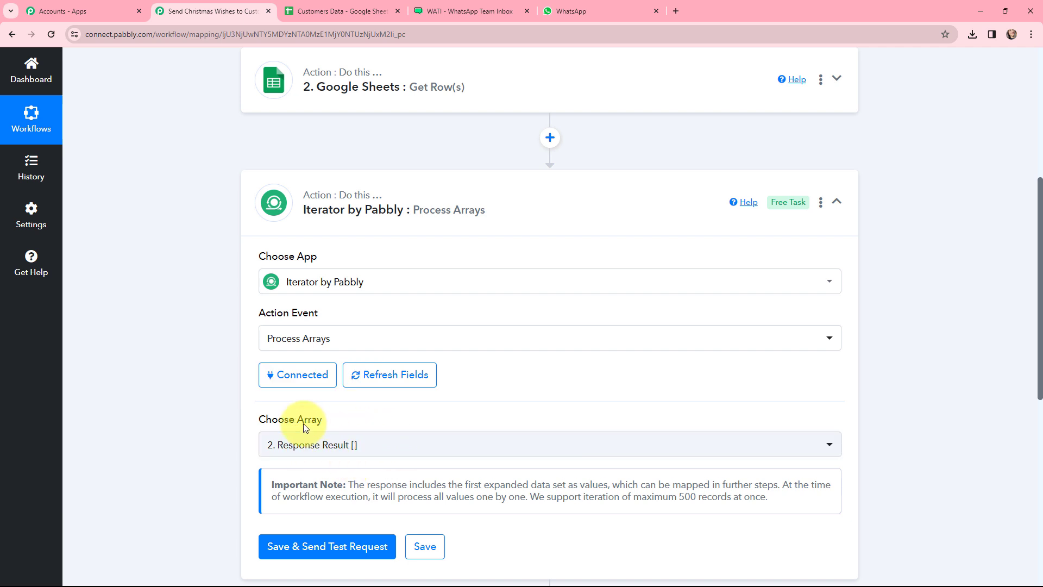
# Step: Save and test the Iterator with the array 2. Response Result [] and check the returned customer fields
pyautogui.scroll(-1, 375, 425)
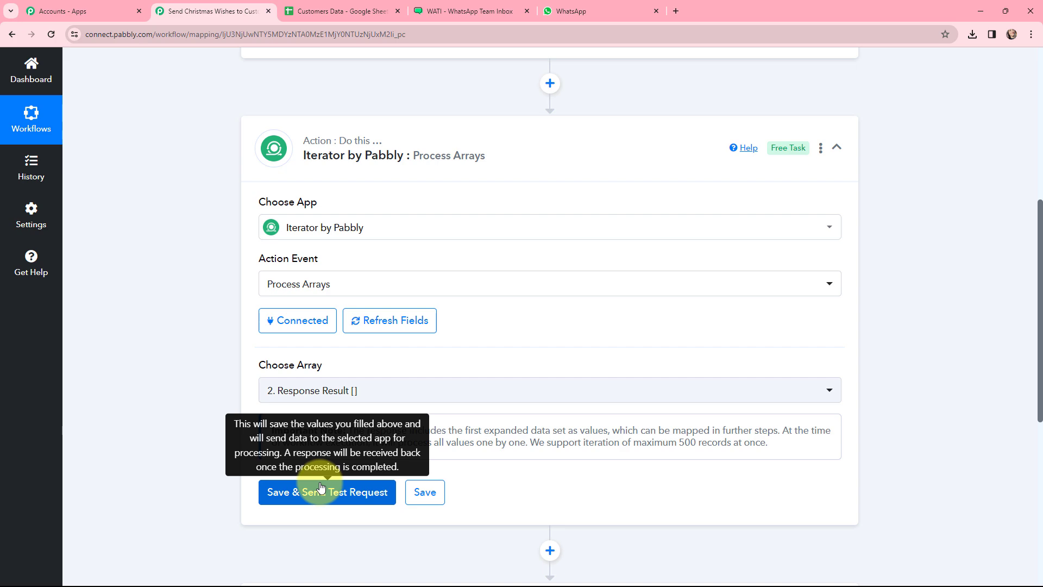
pyautogui.click(320, 488)
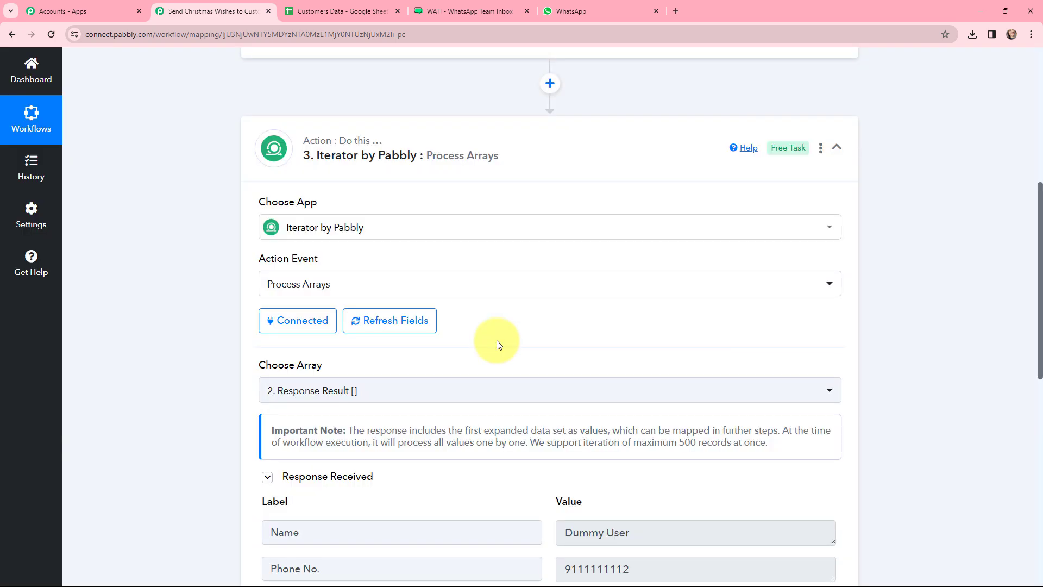
pyautogui.scroll(-5, 499, 337)
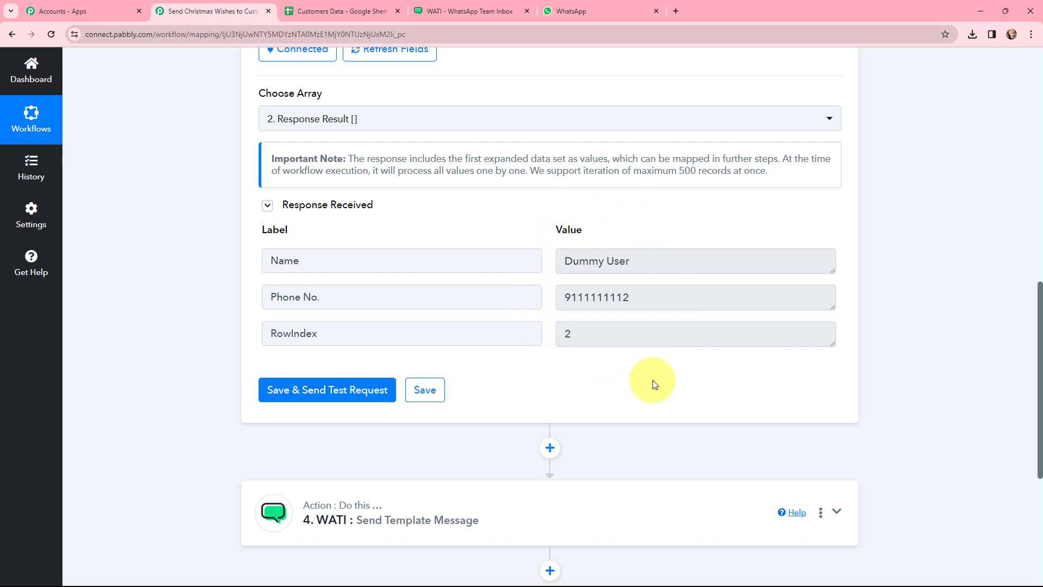
# Step: Expand the WATI Send Template Message step and start adding a new WATI connection
pyautogui.scroll(-5, 530, 326)
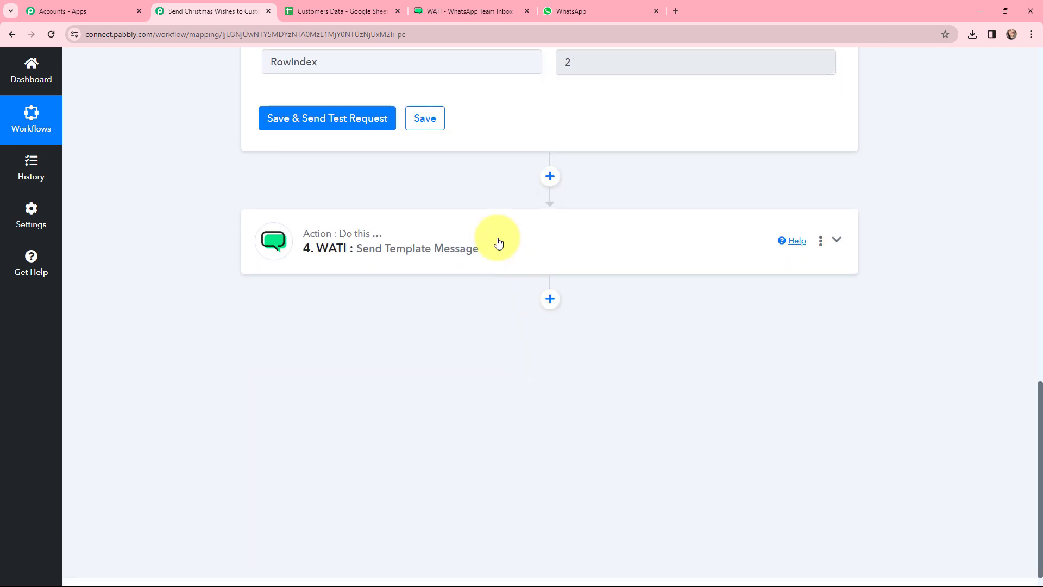
pyautogui.click(498, 240)
pyautogui.scroll(3, 494, 266)
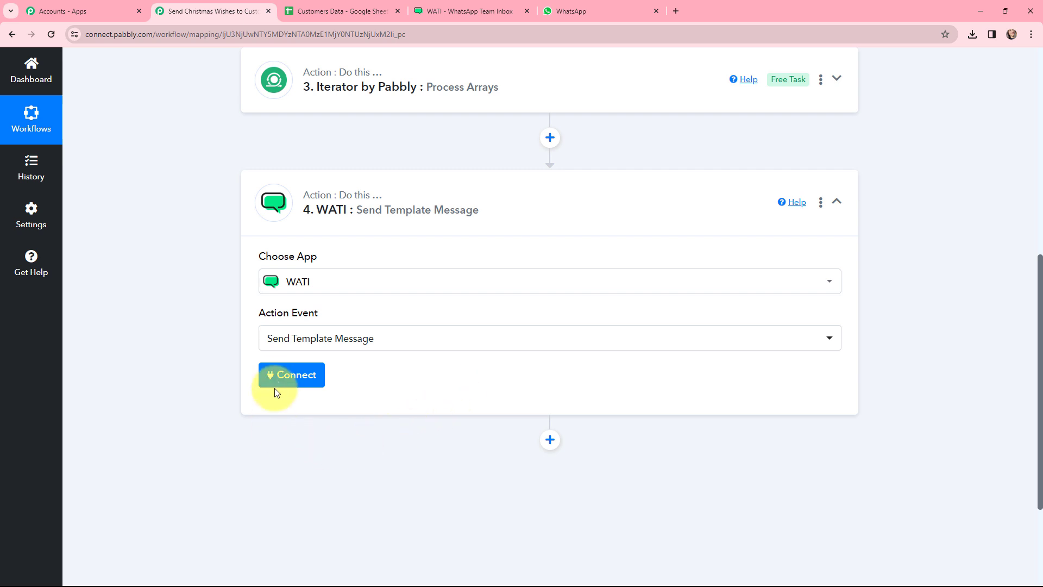
pyautogui.click(283, 376)
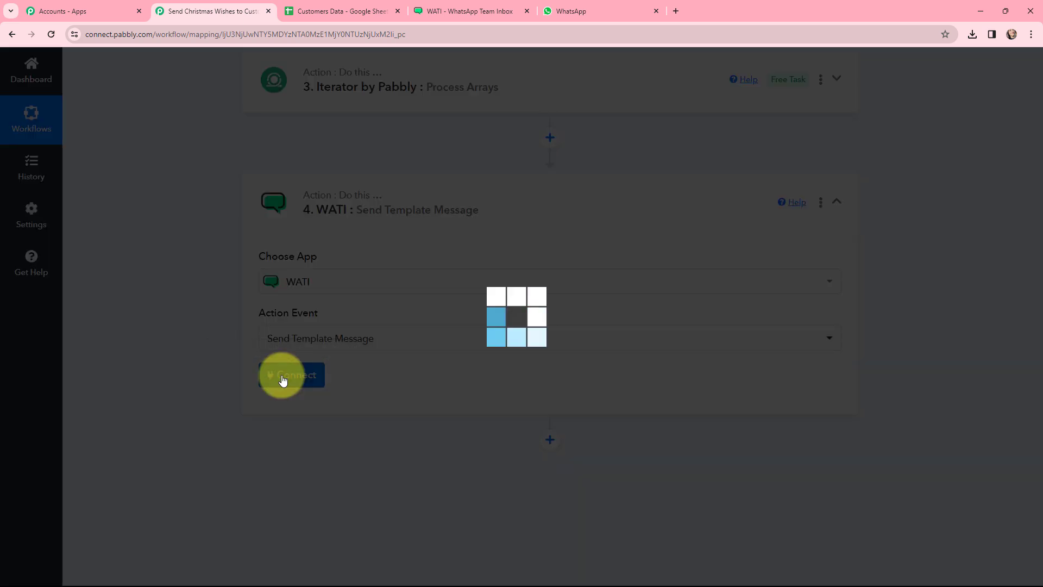
pyautogui.click(481, 179)
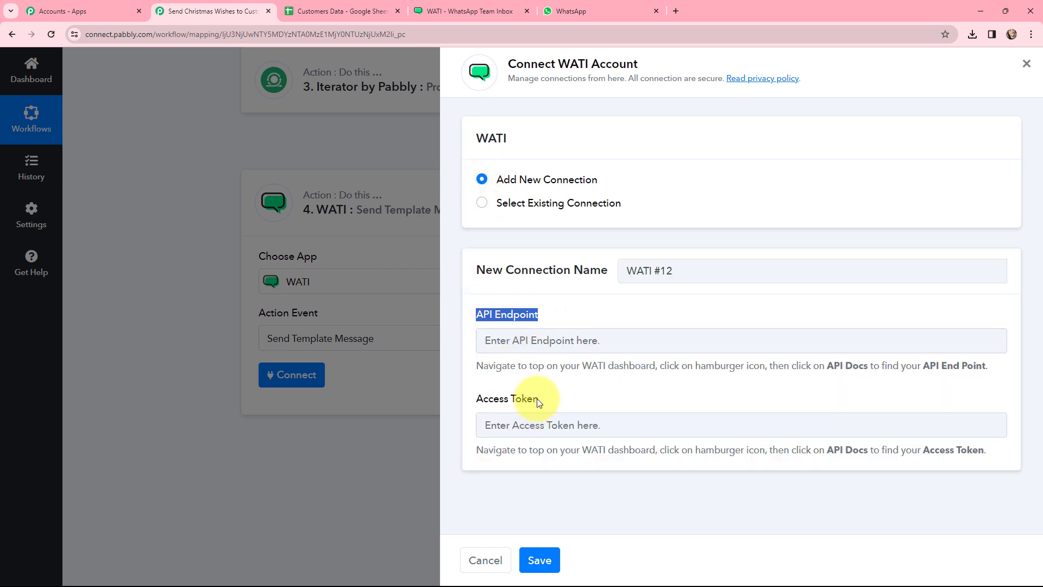
# Step: Switch to the WATI dashboard and open its API Docs page to locate the access token and API endpoint
pyautogui.moveTo(538, 400); pyautogui.dragTo(450, 395)
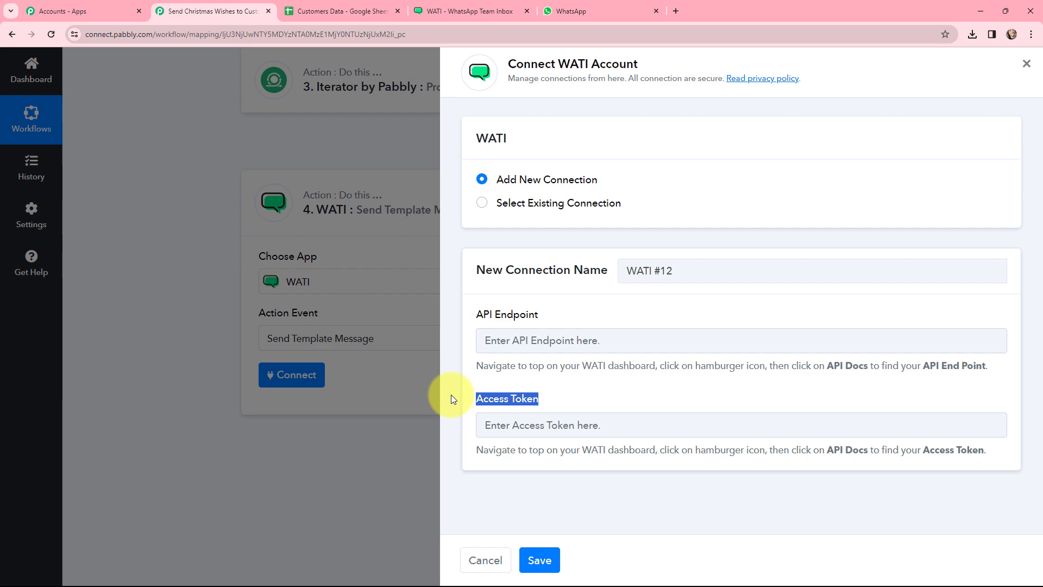
pyautogui.click(467, 11)
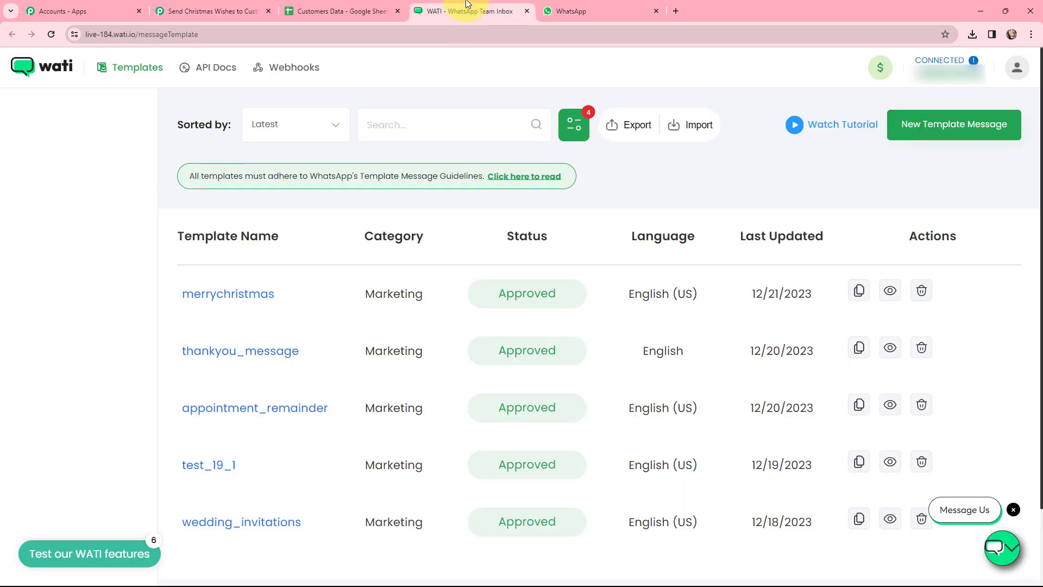
pyautogui.click(208, 72)
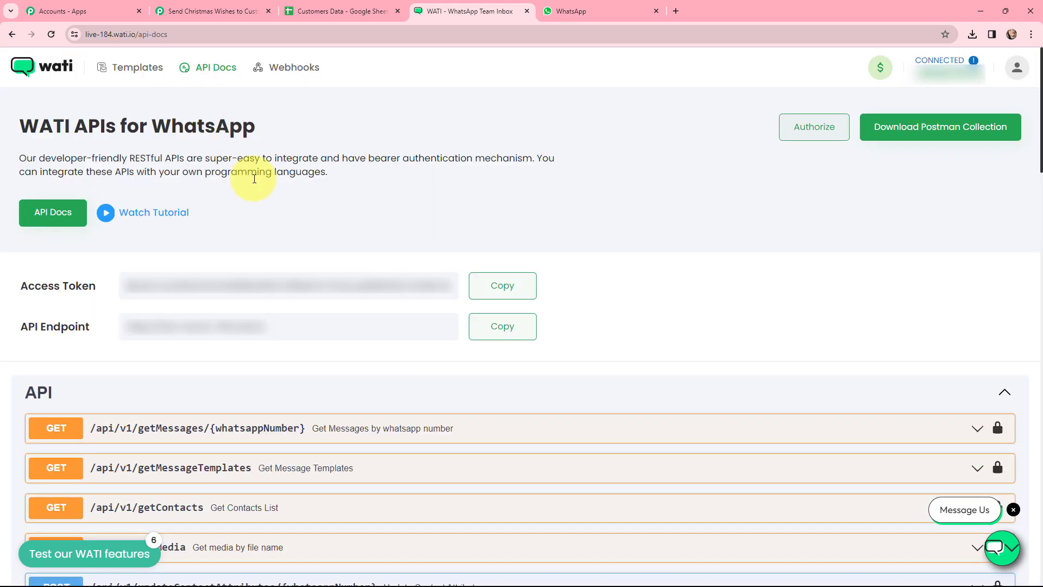
# Step: Copy the access token from the WATI API Docs page and paste it into the new WATI connection's Access Token field in Pabbly Connect
pyautogui.click(495, 285)
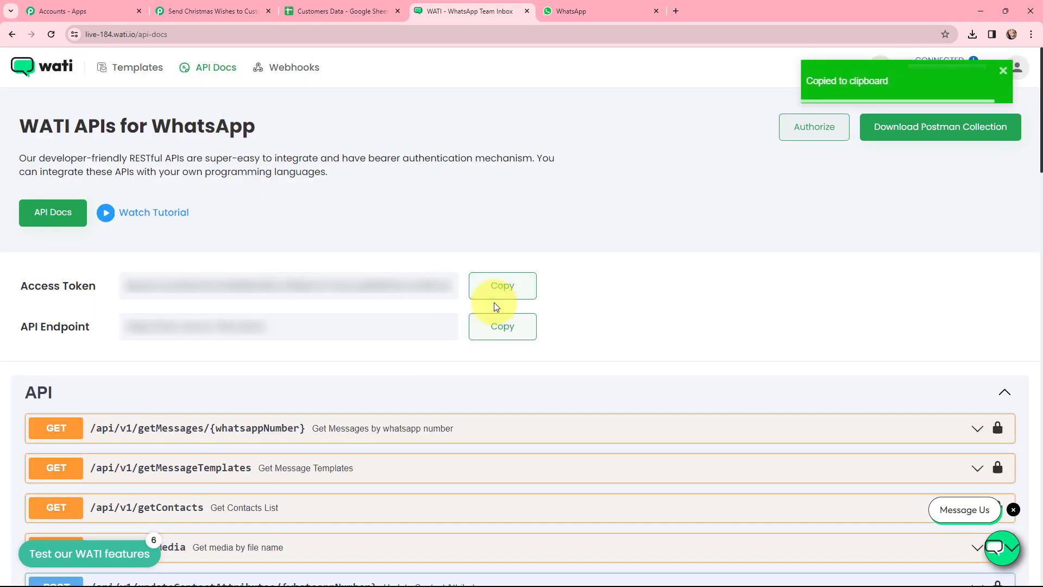
pyautogui.click(202, 10)
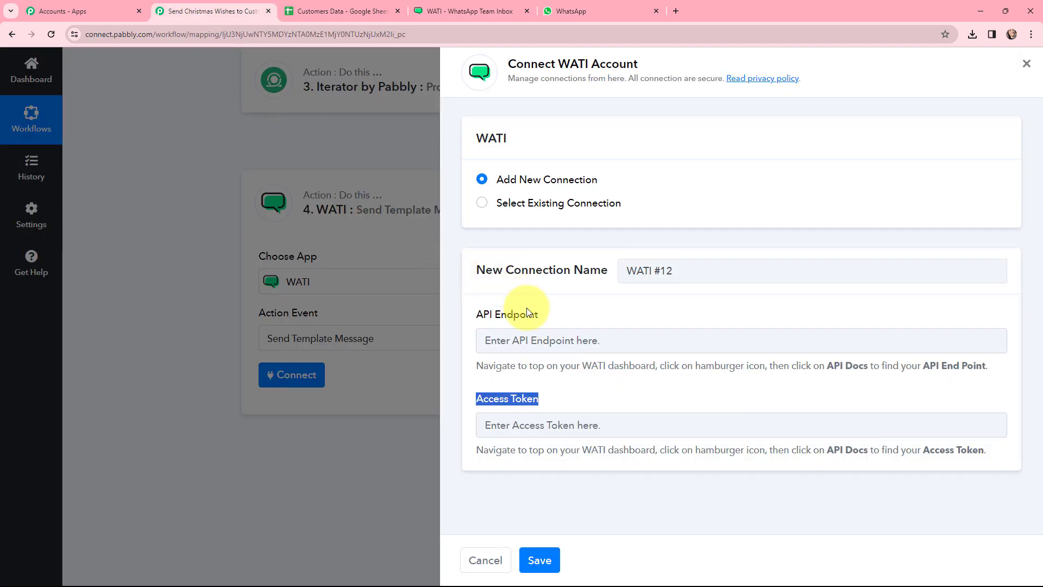
pyautogui.click(532, 428)
pyautogui.hotkey('ctrl', 'v')
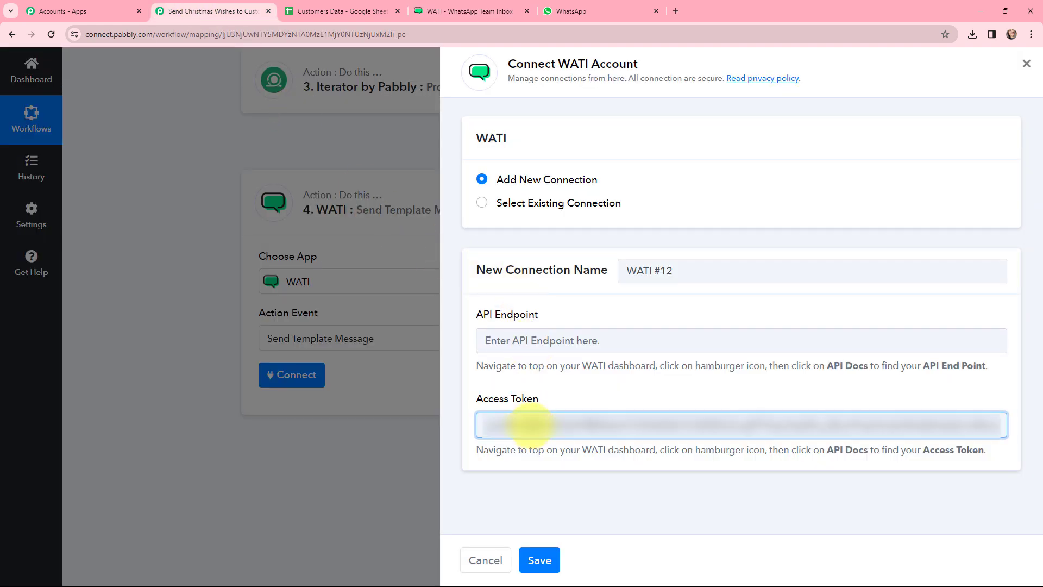
# Step: Copy the API endpoint from WATI into the new connection's API Endpoint field in Pabbly Connect and save the connection
pyautogui.click(437, 7)
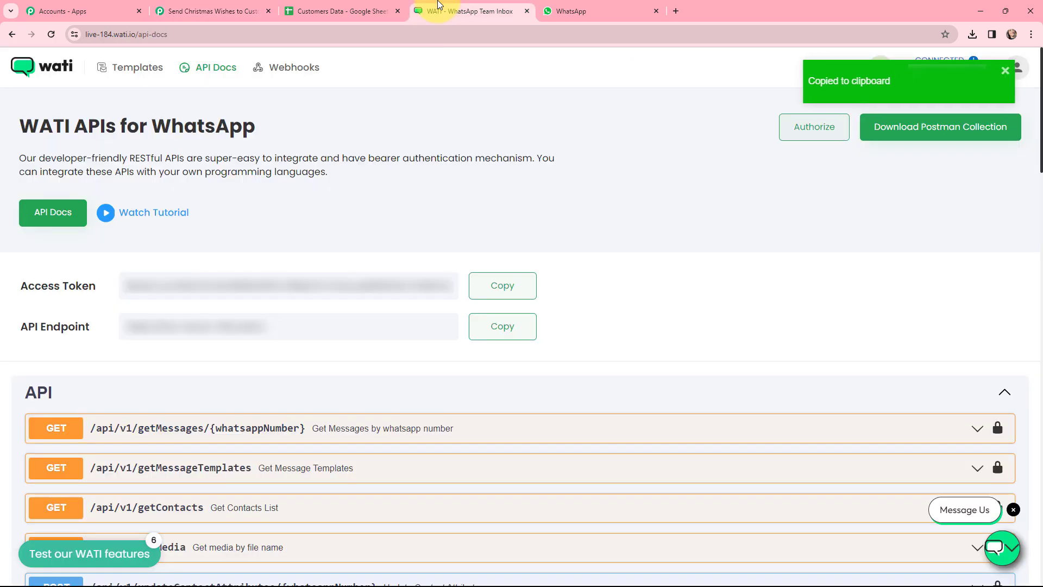
pyautogui.click(500, 326)
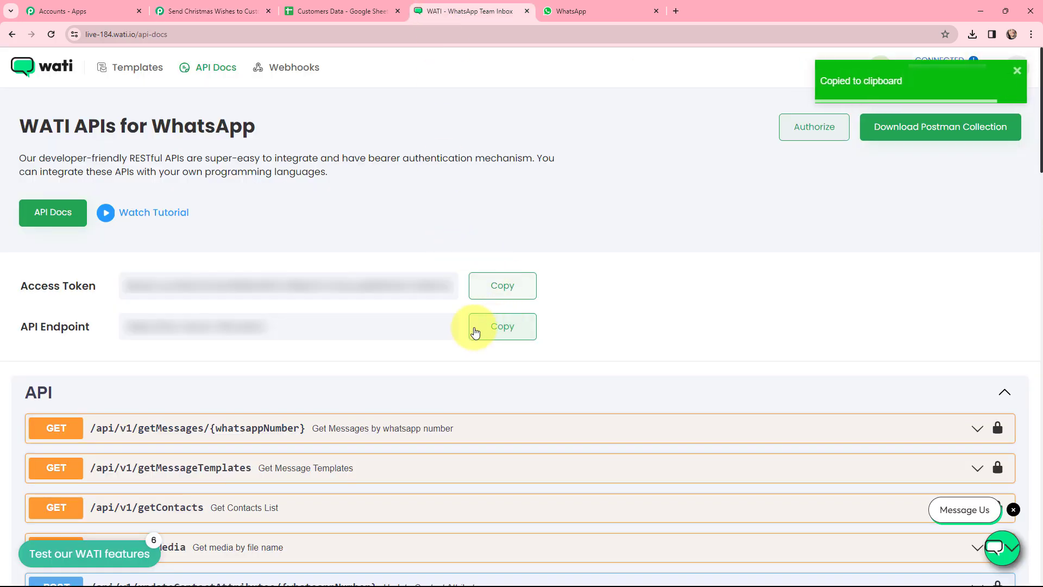
pyautogui.click(220, 10)
pyautogui.click(522, 340)
pyautogui.hotkey('ctrl', 'v')
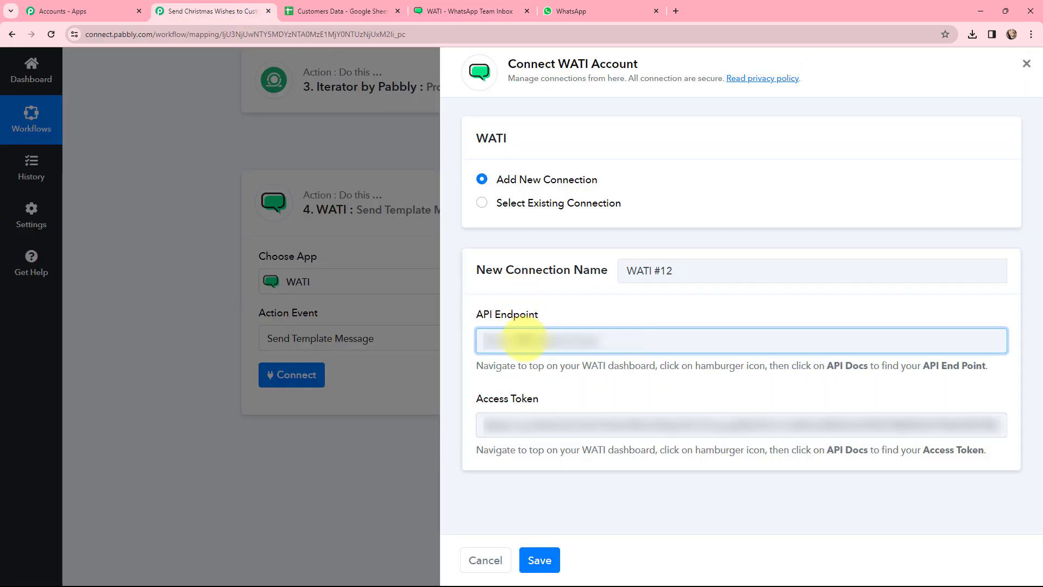
pyautogui.click(575, 304)
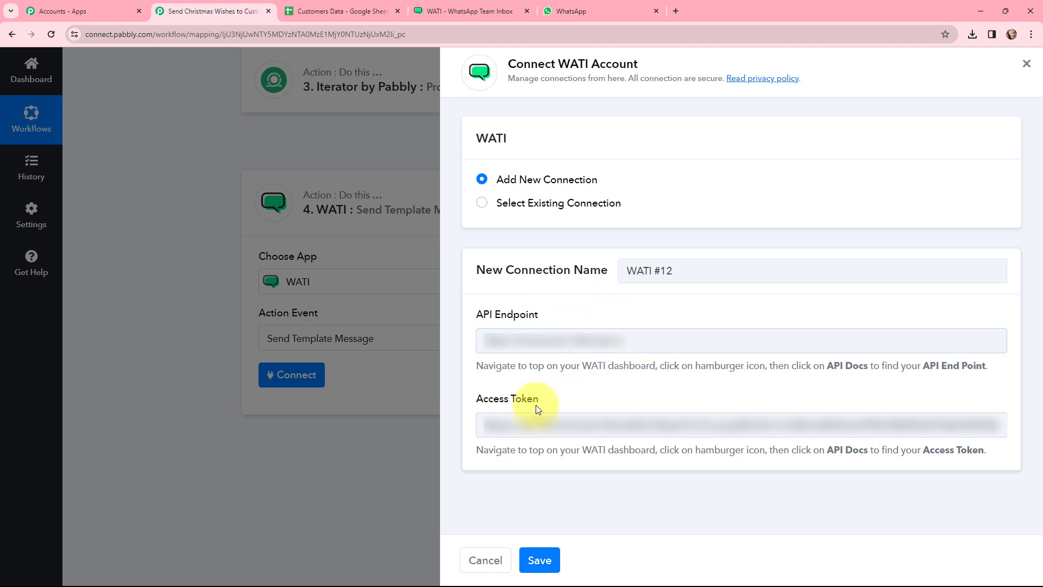
pyautogui.click(541, 559)
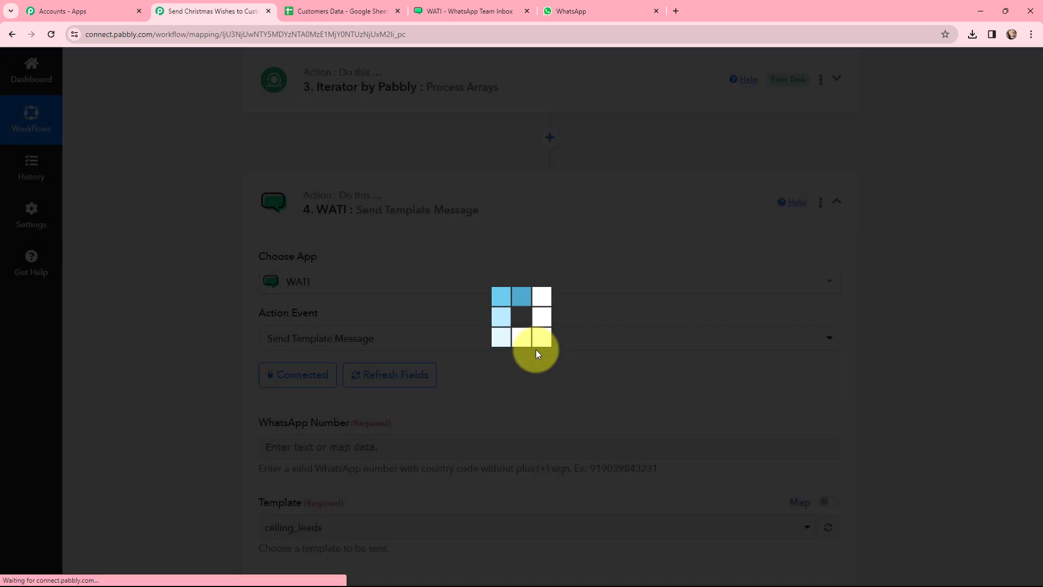
# Step: Map the WhatsApp Number of the WATI action to the Phone No. value from the Iterator step
pyautogui.scroll(-1, 541, 319)
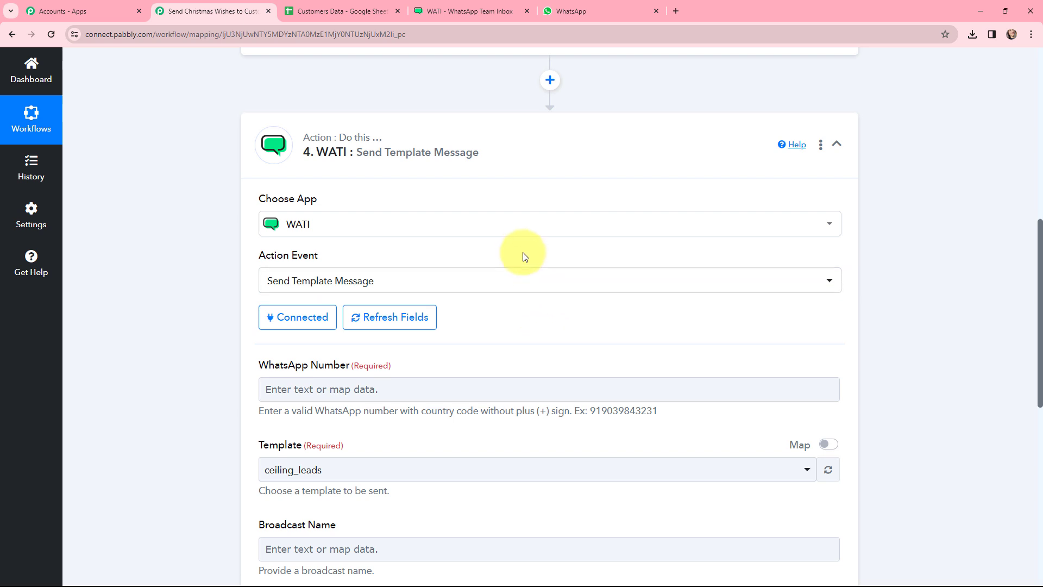
pyautogui.scroll(-1, 525, 257)
pyautogui.scroll(-1, 525, 256)
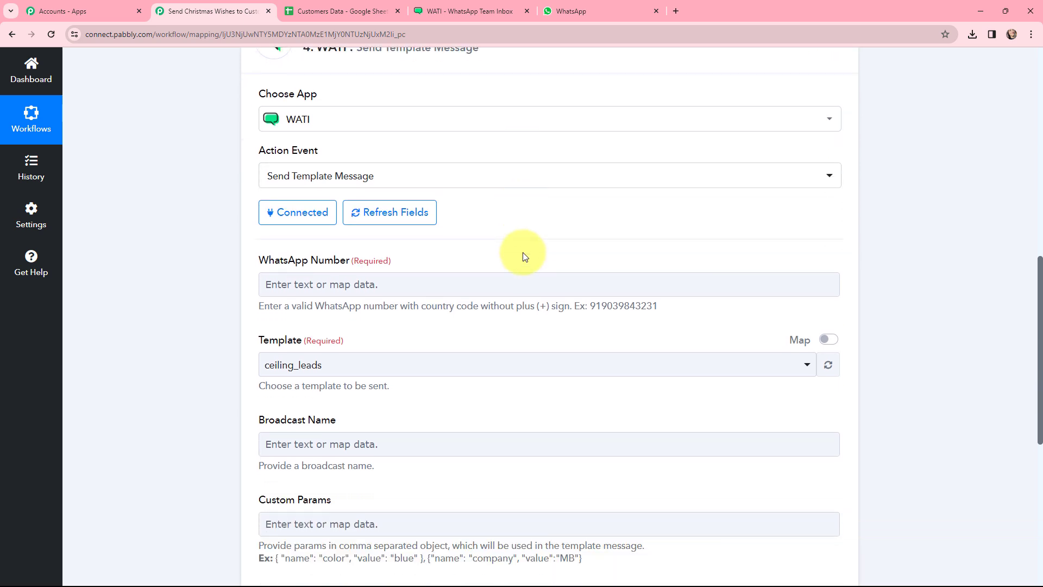
pyautogui.click(392, 282)
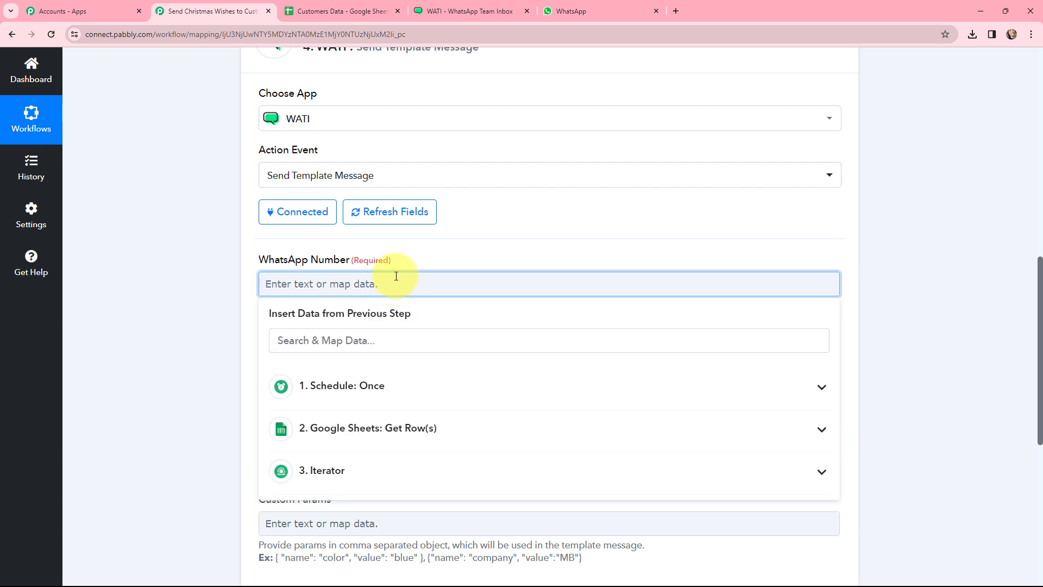
pyautogui.scroll(-1, 457, 230)
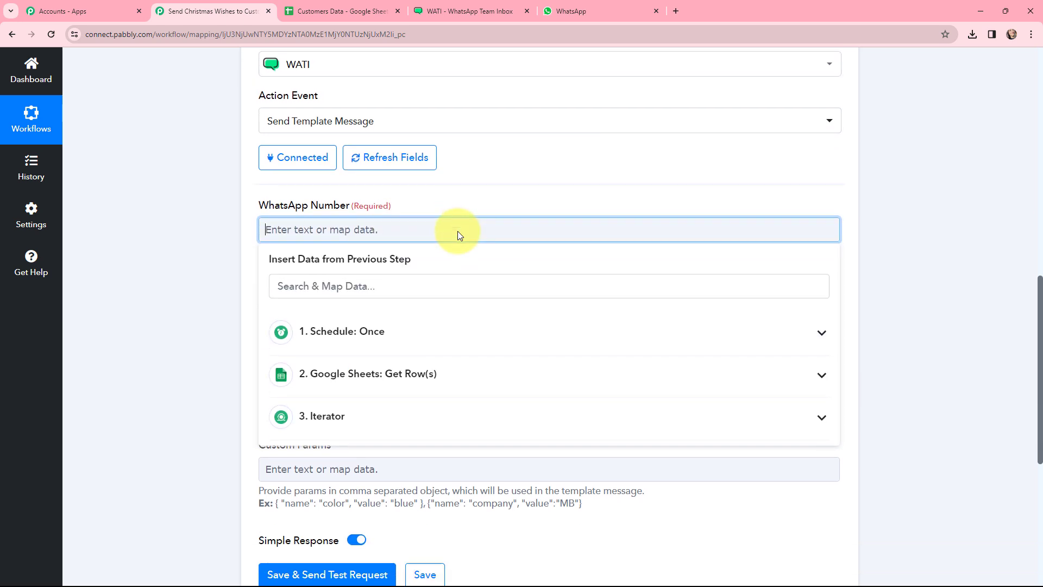
pyautogui.click(330, 416)
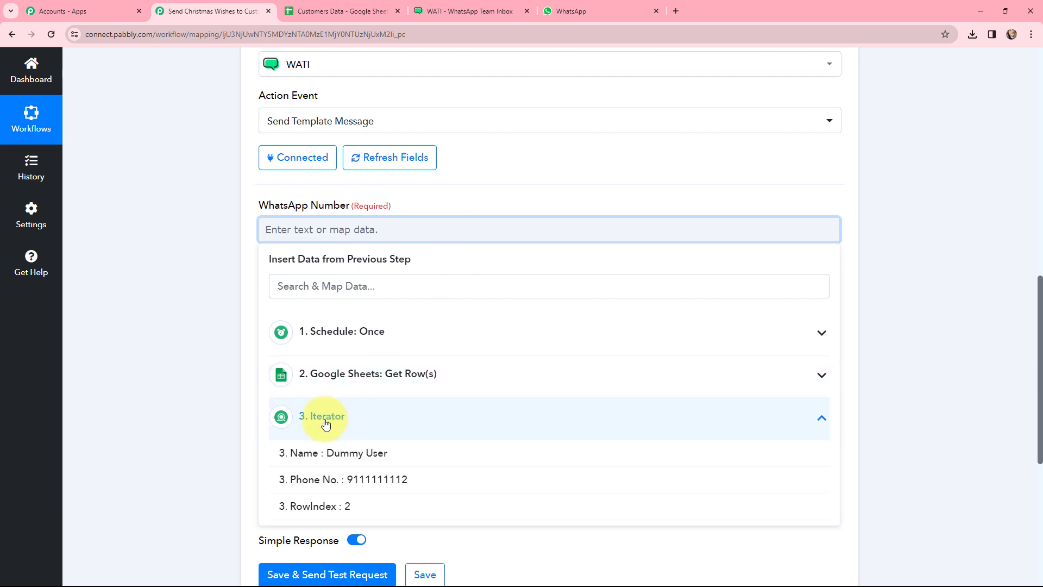
pyautogui.click(399, 478)
pyautogui.click(235, 271)
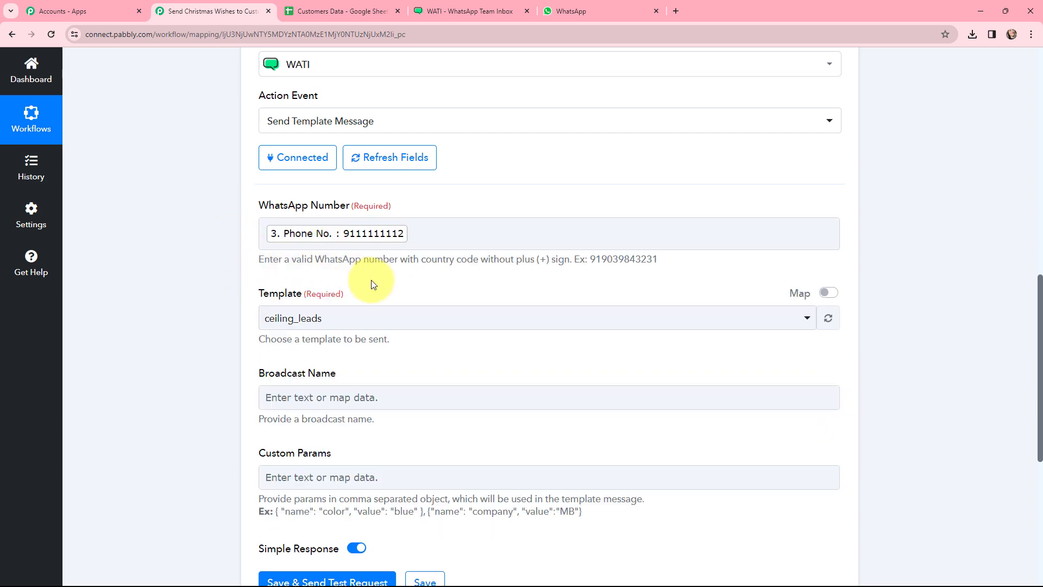
# Step: Switch to WATI and open the Christmas message template to examine its header image, body text, {{name}} variable, footer and buttons
pyautogui.click(467, 11)
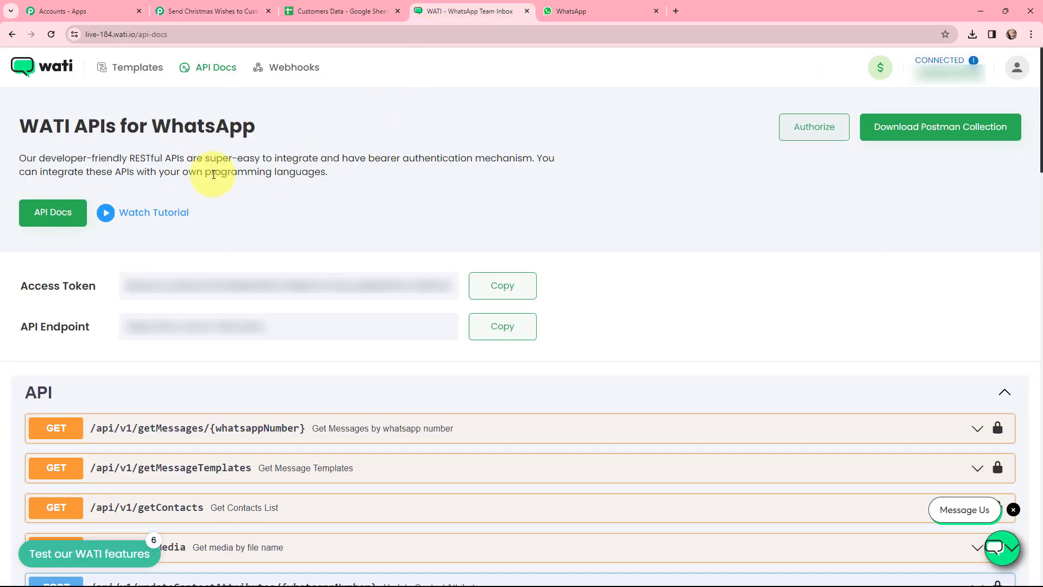
pyautogui.click(141, 68)
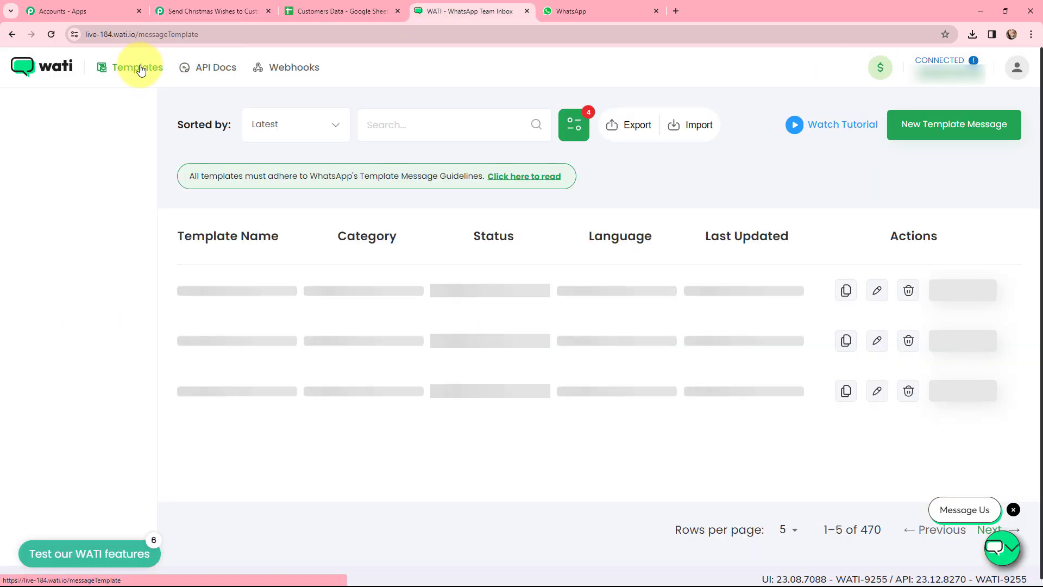
pyautogui.click(221, 349)
pyautogui.scroll(-2, 354, 316)
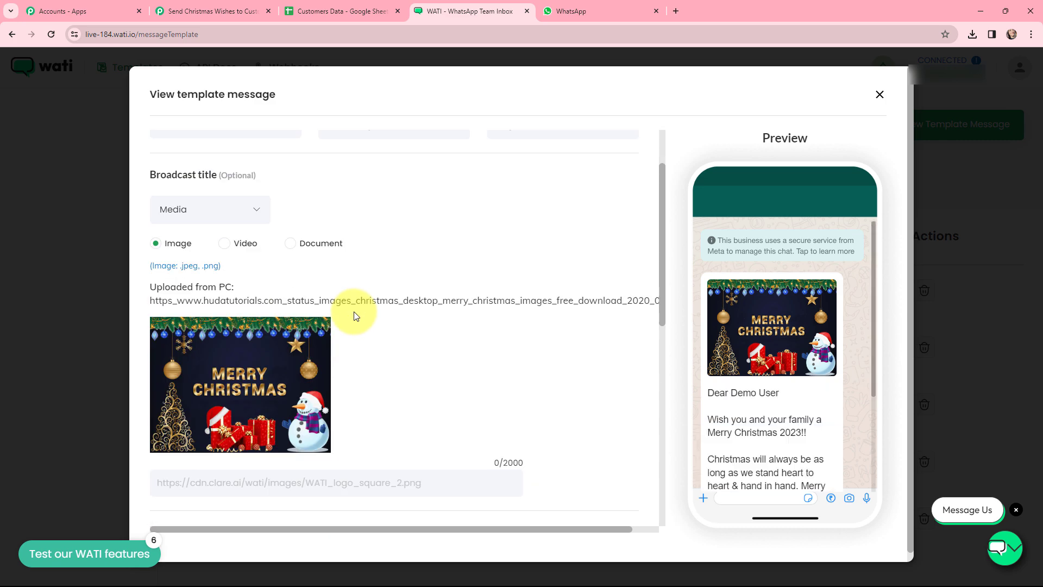
pyautogui.scroll(-3, 353, 316)
pyautogui.scroll(1, 353, 316)
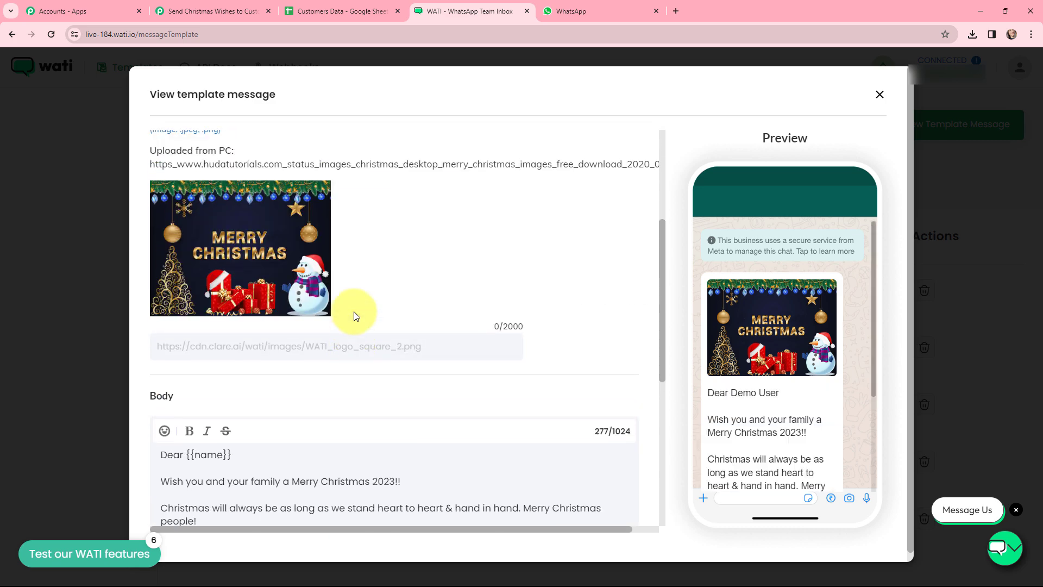
pyautogui.scroll(1, 279, 293)
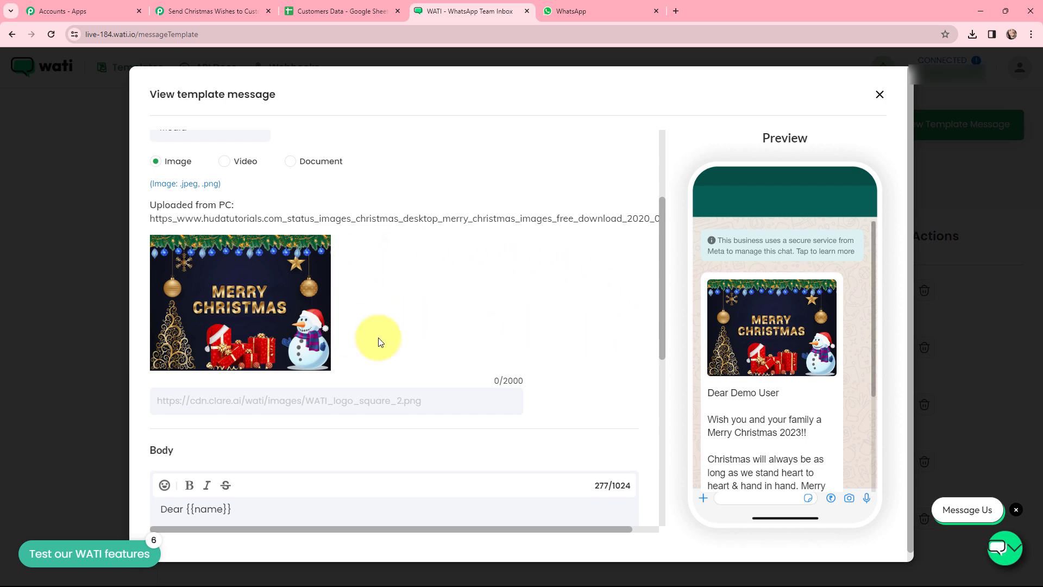
pyautogui.scroll(-1, 434, 314)
pyautogui.scroll(-3, 435, 314)
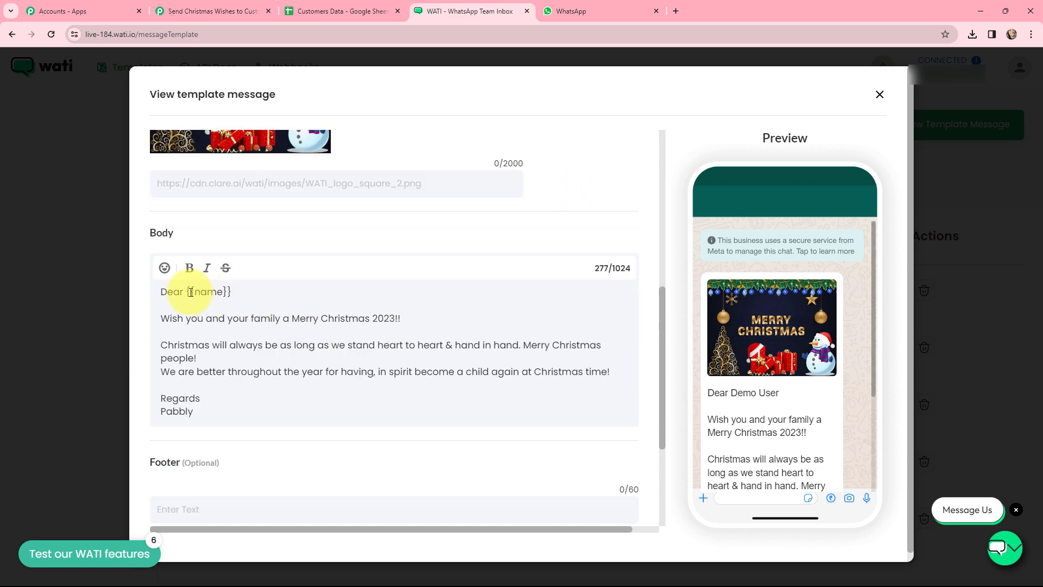
pyautogui.moveTo(159, 318); pyautogui.dragTo(614, 370)
pyautogui.click(614, 370)
pyautogui.moveTo(184, 296); pyautogui.dragTo(229, 295)
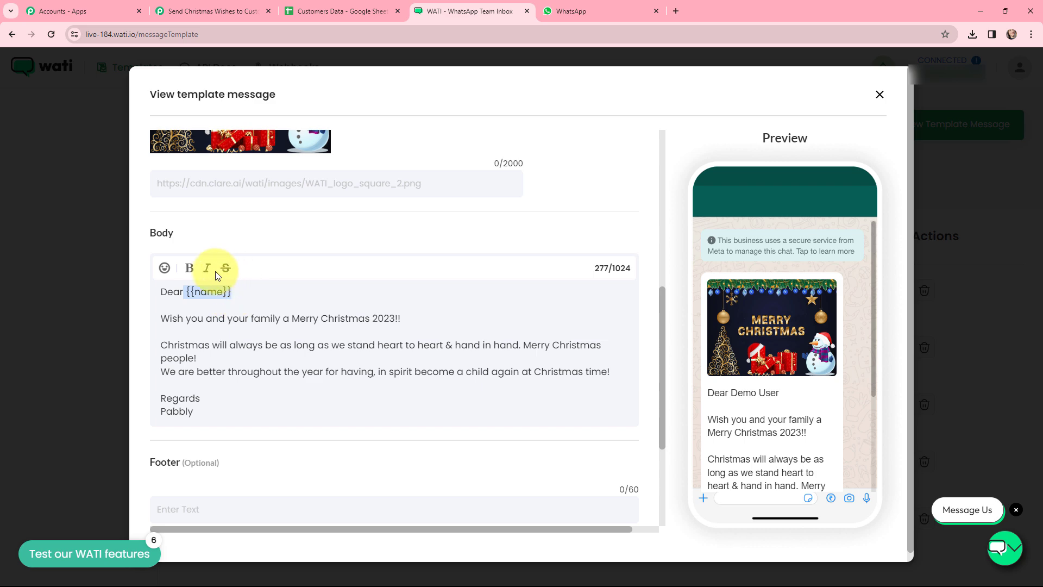
pyautogui.click(242, 296)
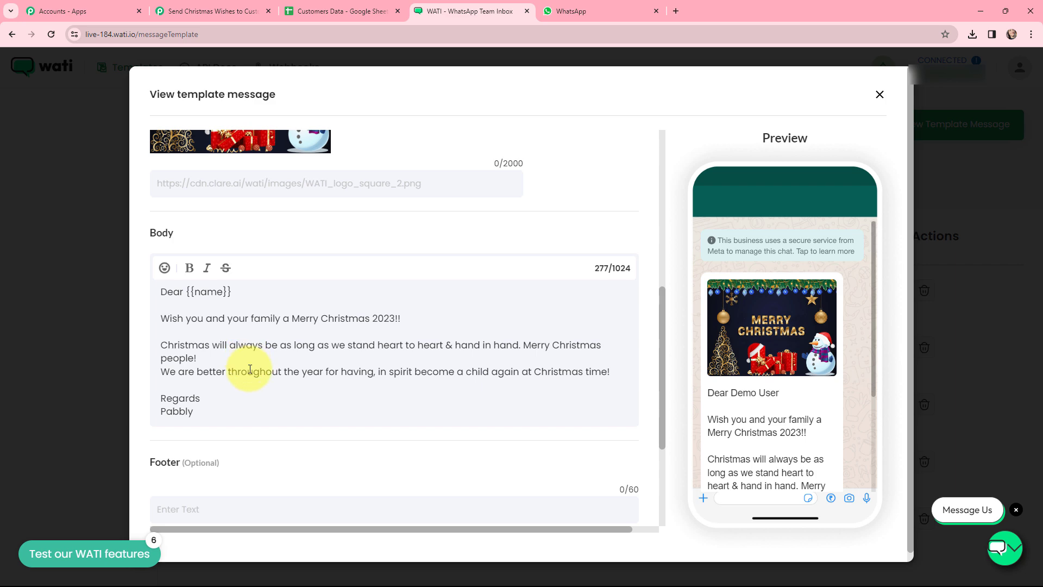
pyautogui.scroll(-3, 250, 369)
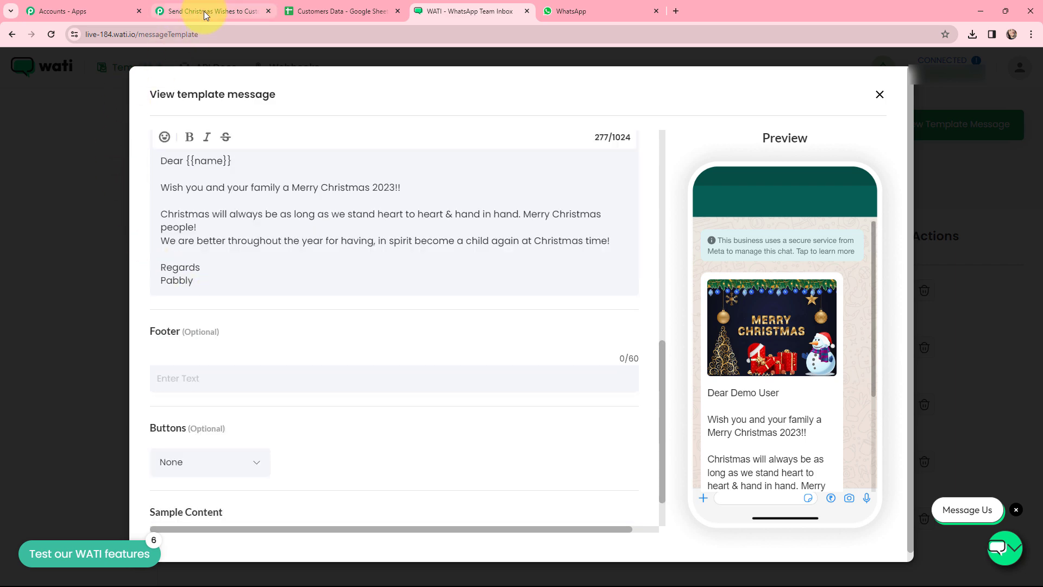
# Step: Return to the Pabbly Connect workflow and choose merrychristmas as the template of the WATI action
pyautogui.click(204, 11)
pyautogui.scroll(-1, 201, 307)
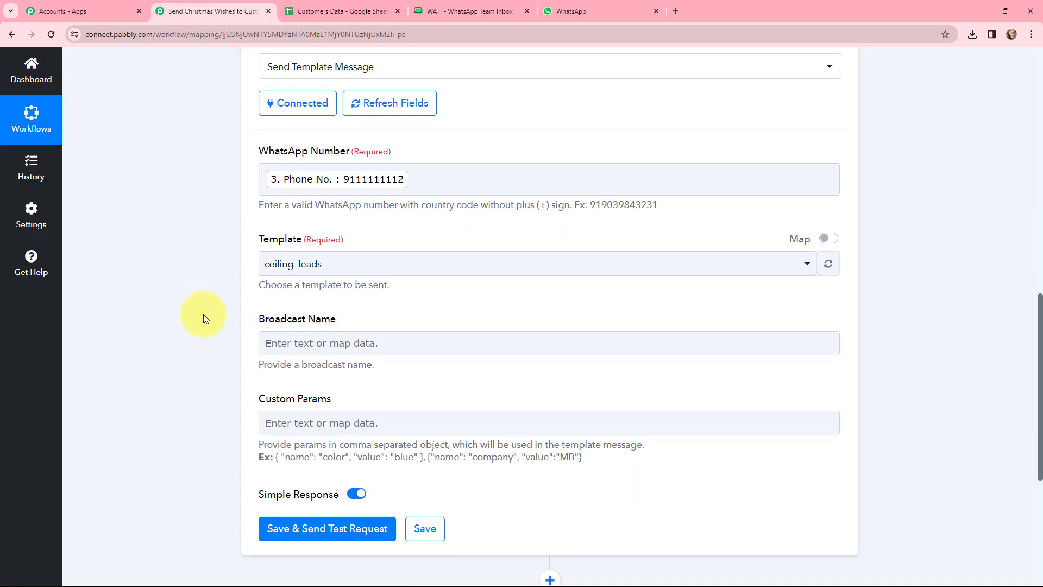
pyautogui.click(331, 264)
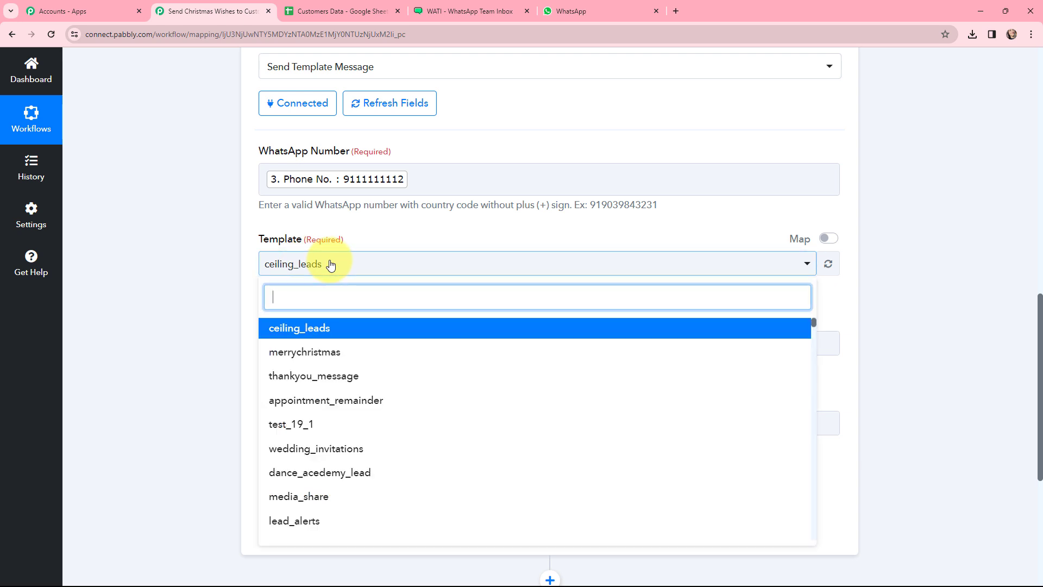
pyautogui.click(321, 350)
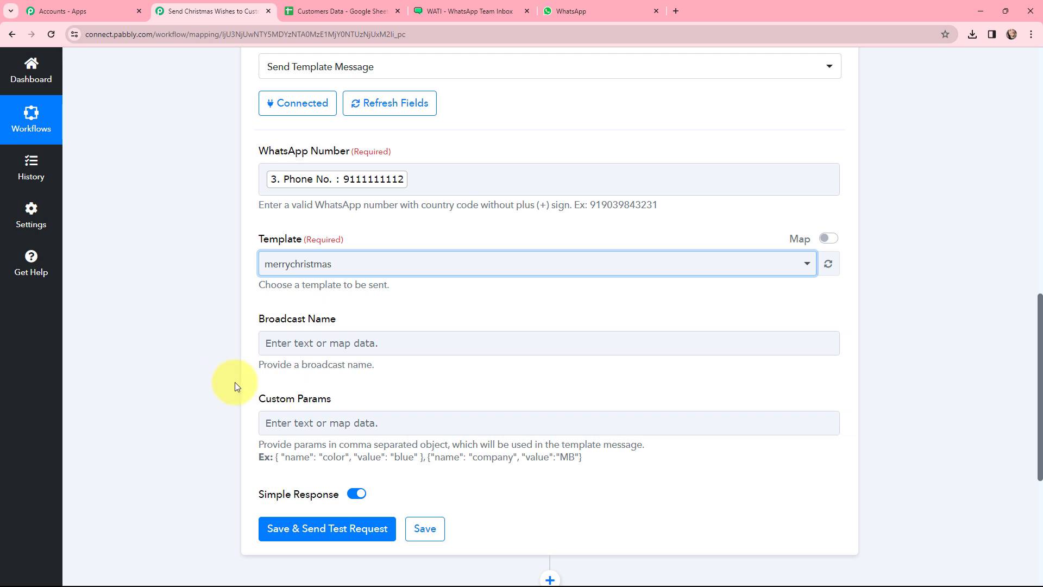
# Step: Check the template's variable in WATI and copy the example object { "name": "color", "value": "blue" } into the WATI action's Custom Params
pyautogui.scroll(-2, 318, 320)
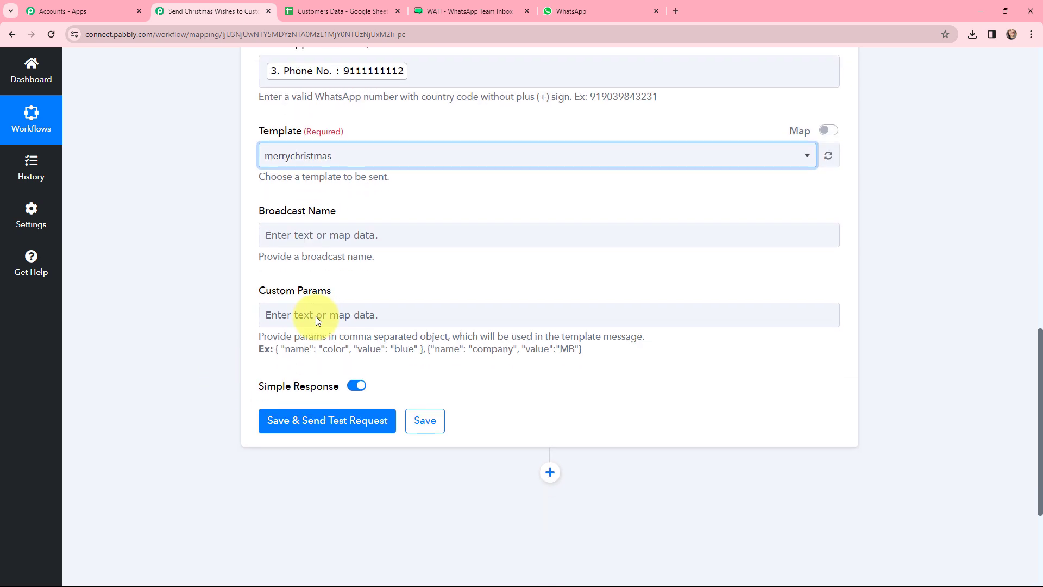
pyautogui.click(316, 316)
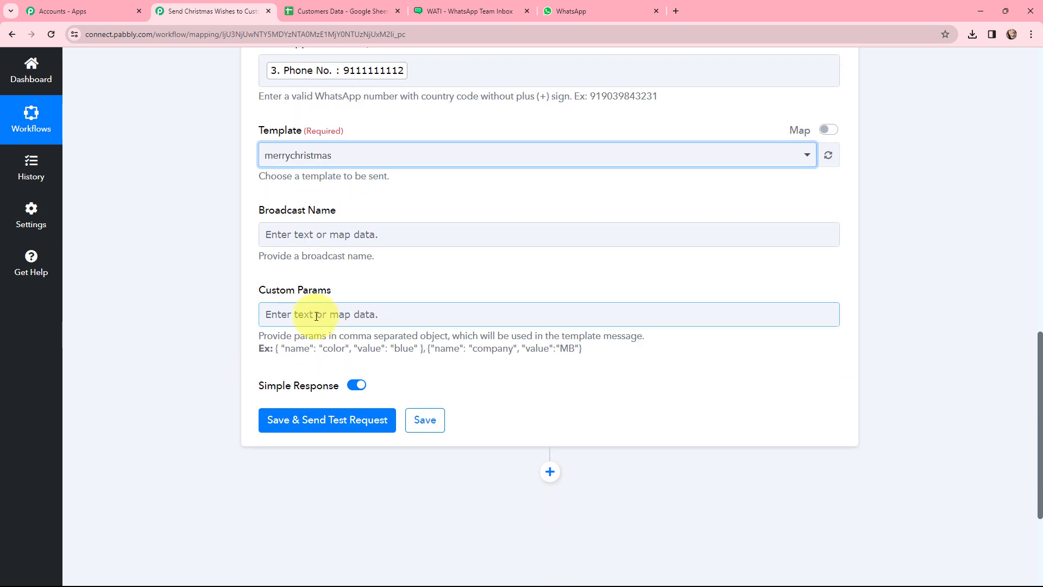
pyautogui.click(441, 7)
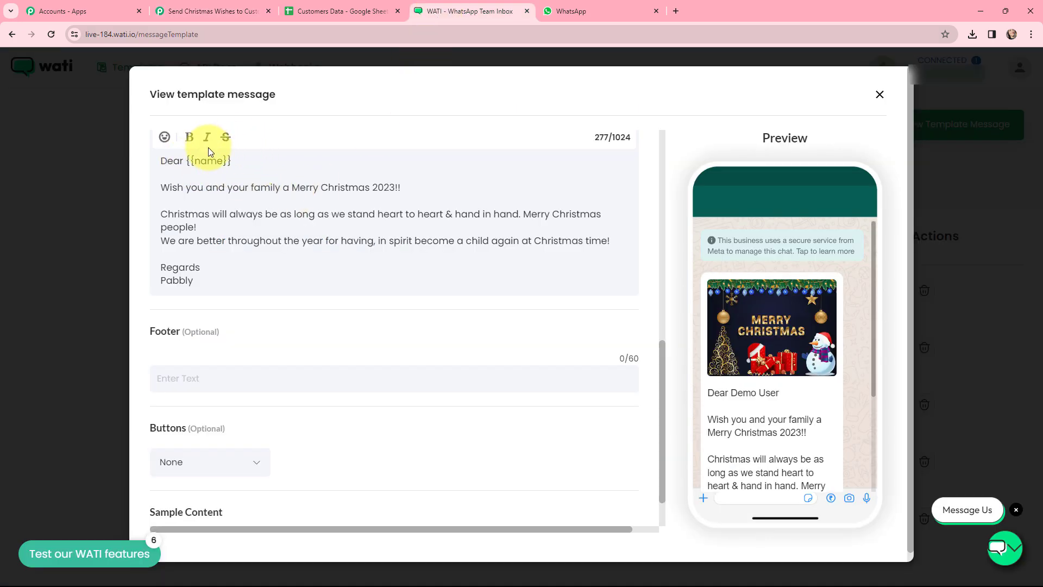
pyautogui.click(215, 11)
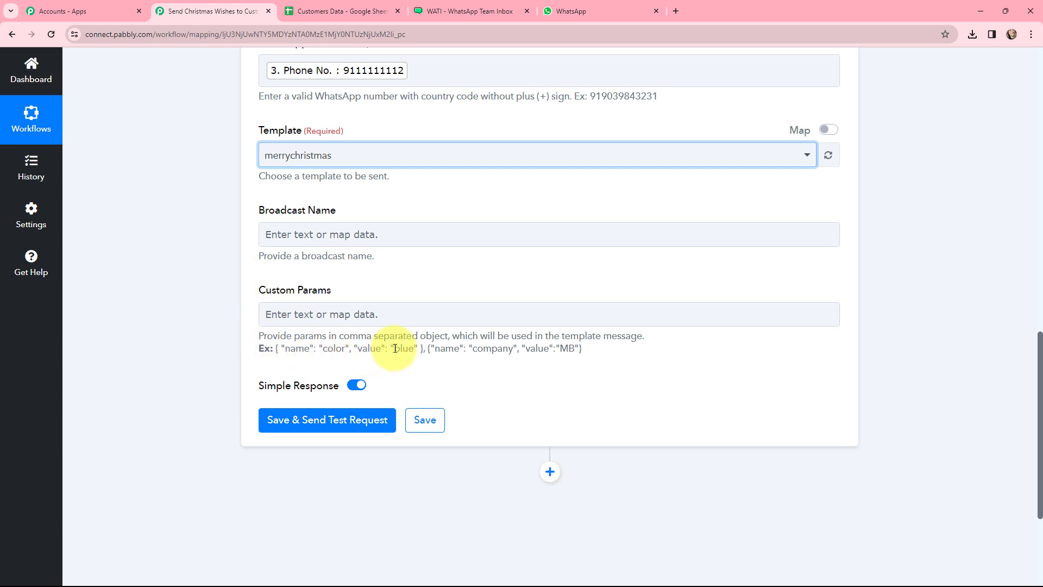
pyautogui.moveTo(423, 350); pyautogui.dragTo(273, 349)
pyautogui.hotkey('ctrl', 'c')
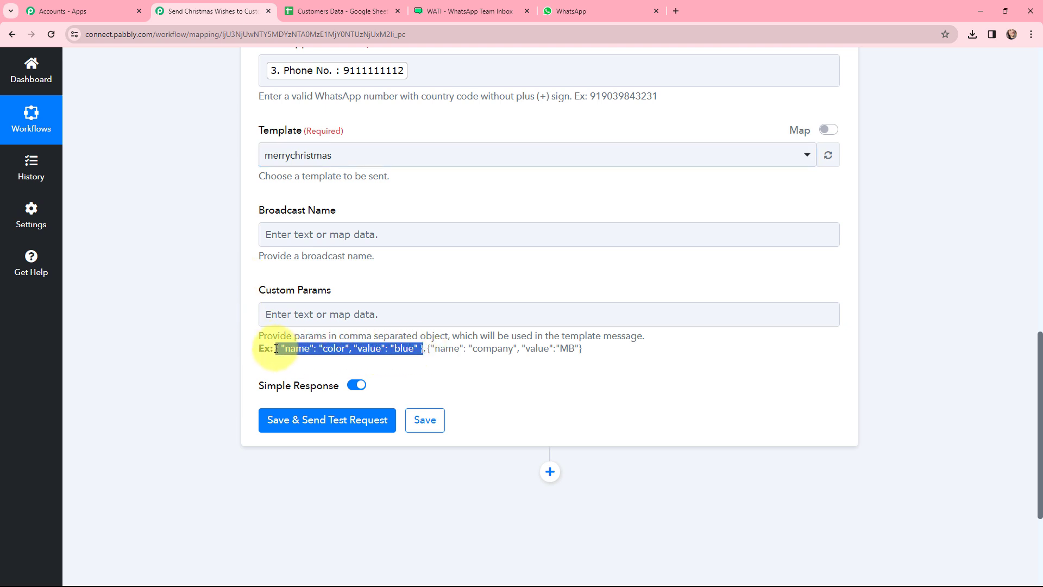
pyautogui.click(281, 315)
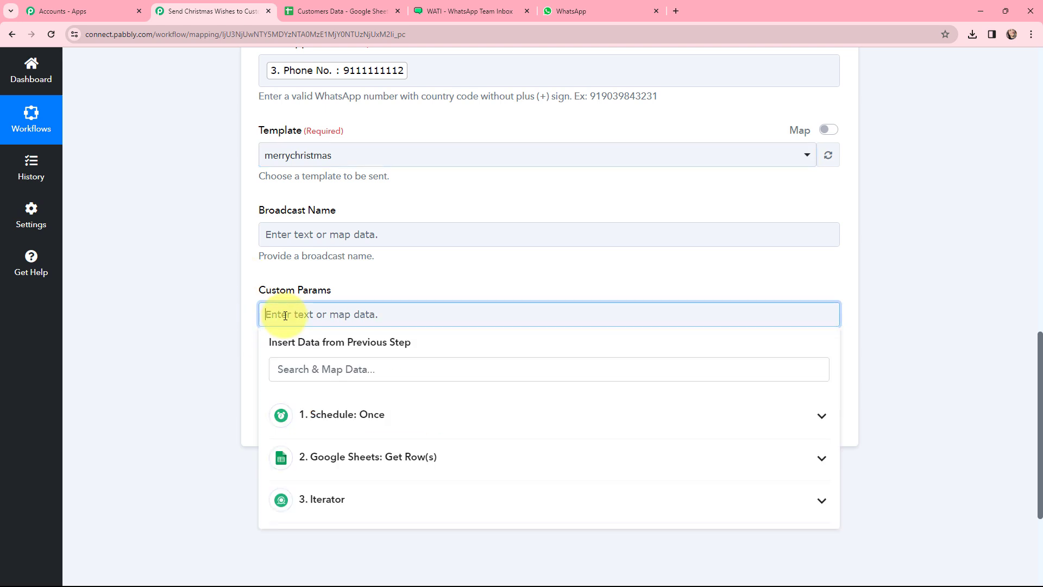
pyautogui.hotkey('ctrl', 'v')
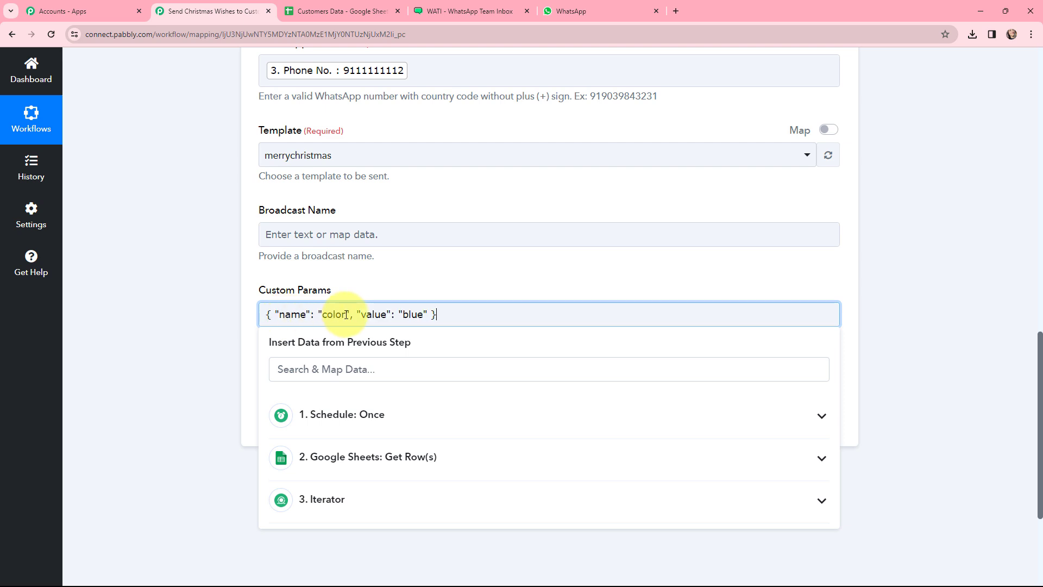
# Step: Replace the parameter name color with name in the Custom Params object
pyautogui.moveTo(346, 315); pyautogui.dragTo(326, 315)
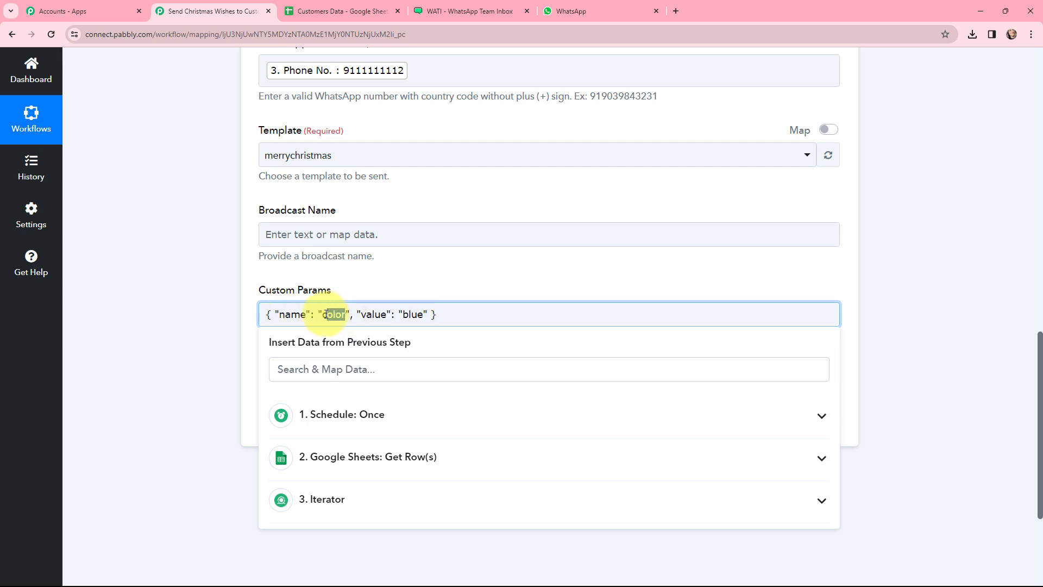
pyautogui.press('BackSpace')
pyautogui.press('BackSpace')
pyautogui.write('name')
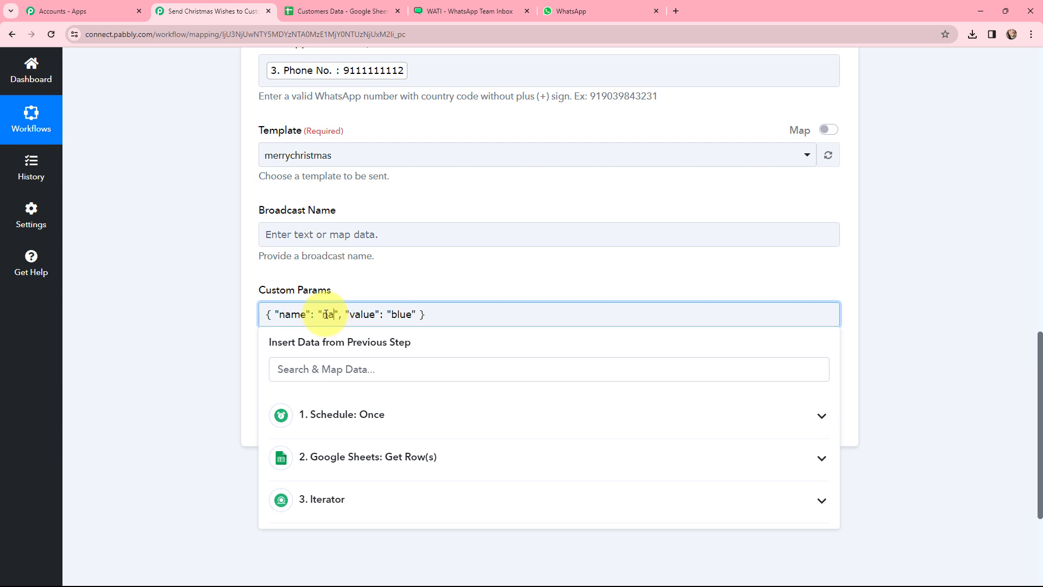
# Step: Map the Name field from the Iterator step as the parameter's value inside the Custom Params object
pyautogui.click(407, 314)
pyautogui.moveTo(408, 315); pyautogui.dragTo(425, 318)
pyautogui.press('BackSpace')
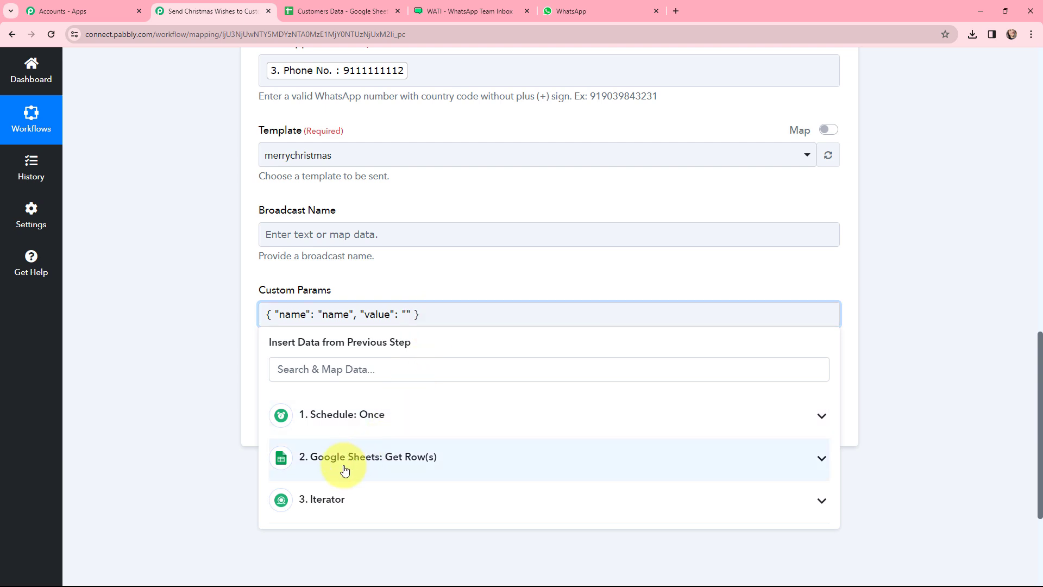
pyautogui.click(338, 497)
pyautogui.click(367, 539)
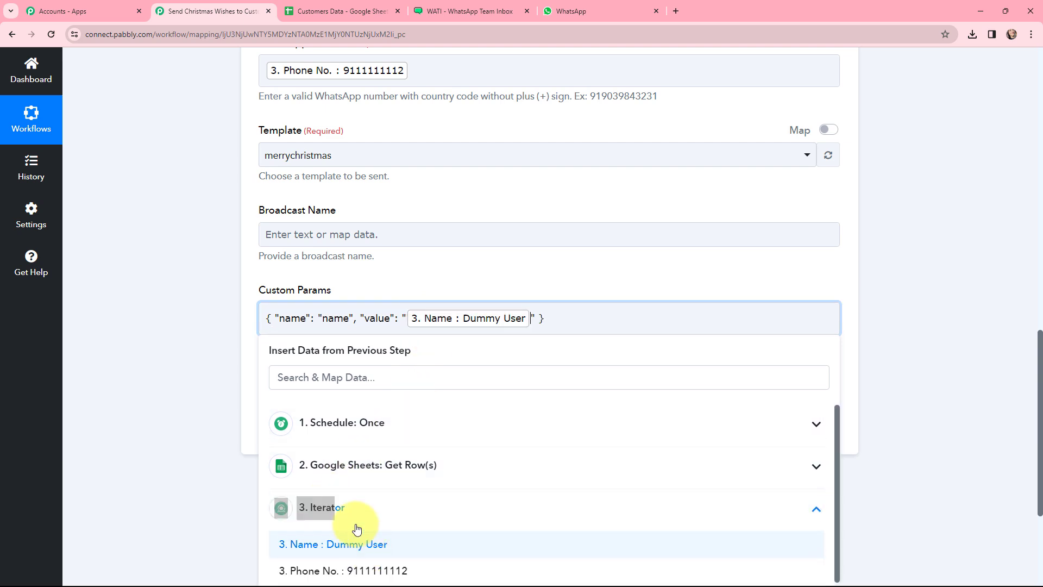
pyautogui.click(217, 331)
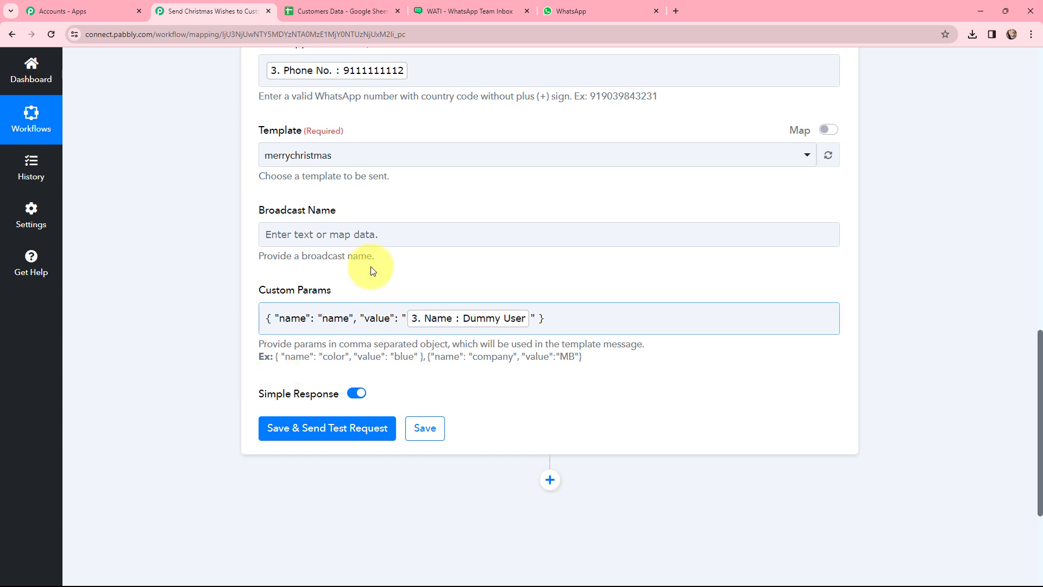
# Step: Save the WATI action and send its test request
pyautogui.scroll(1, 460, 273)
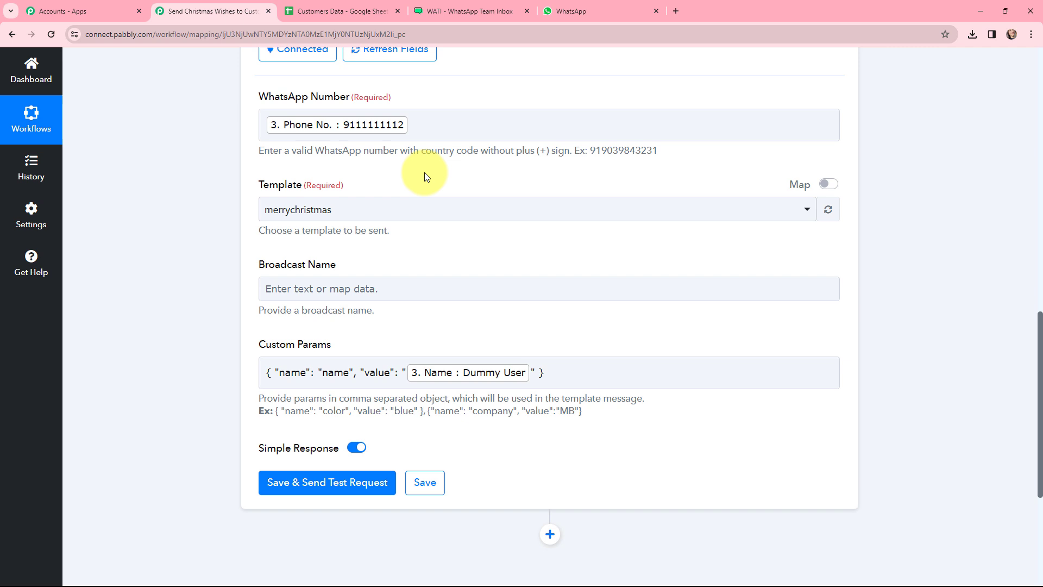
pyautogui.click(324, 483)
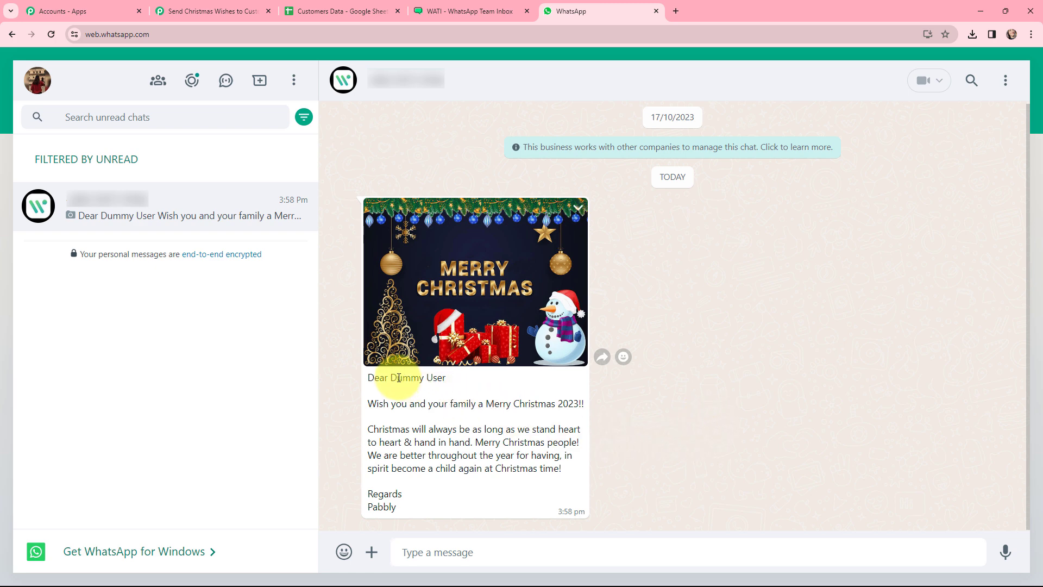
# Step: Switch to WhatsApp and examine the received Christmas message's greeting name, body text and Regards sign-off
pyautogui.moveTo(390, 379); pyautogui.dragTo(447, 378)
pyautogui.moveTo(368, 403); pyautogui.dragTo(567, 471)
pyautogui.moveTo(375, 492); pyautogui.dragTo(414, 507)
pyautogui.click(414, 510)
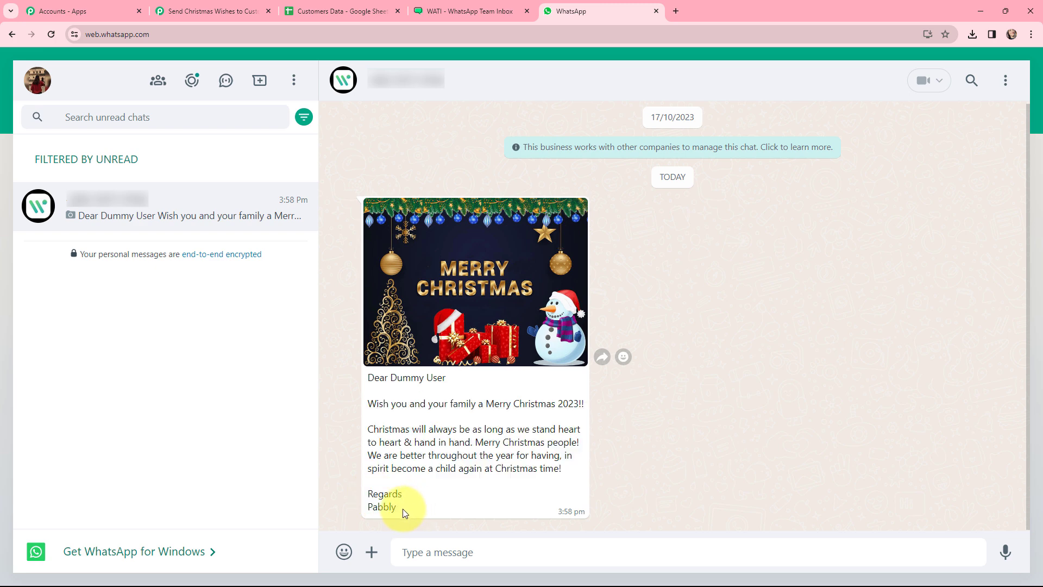